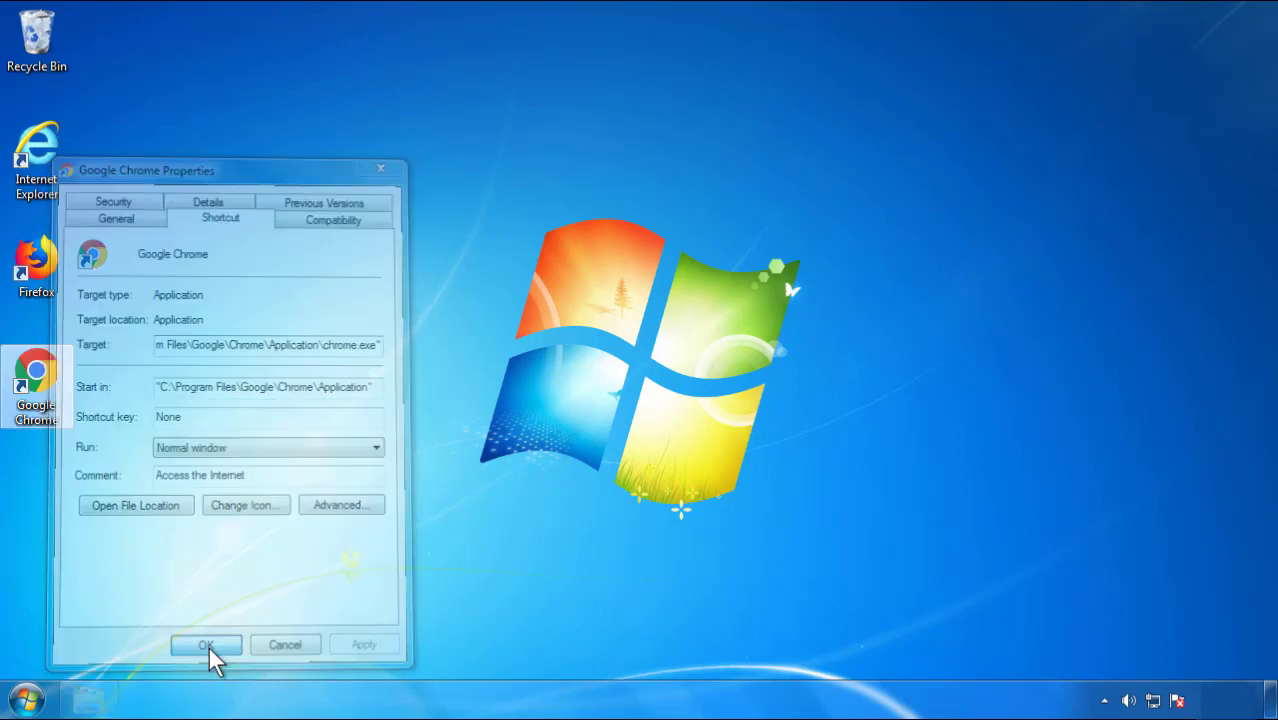
Step: Confirm and close the Google Chrome shortcut's Properties dialog, leaving the Start menu open
click(27, 700)
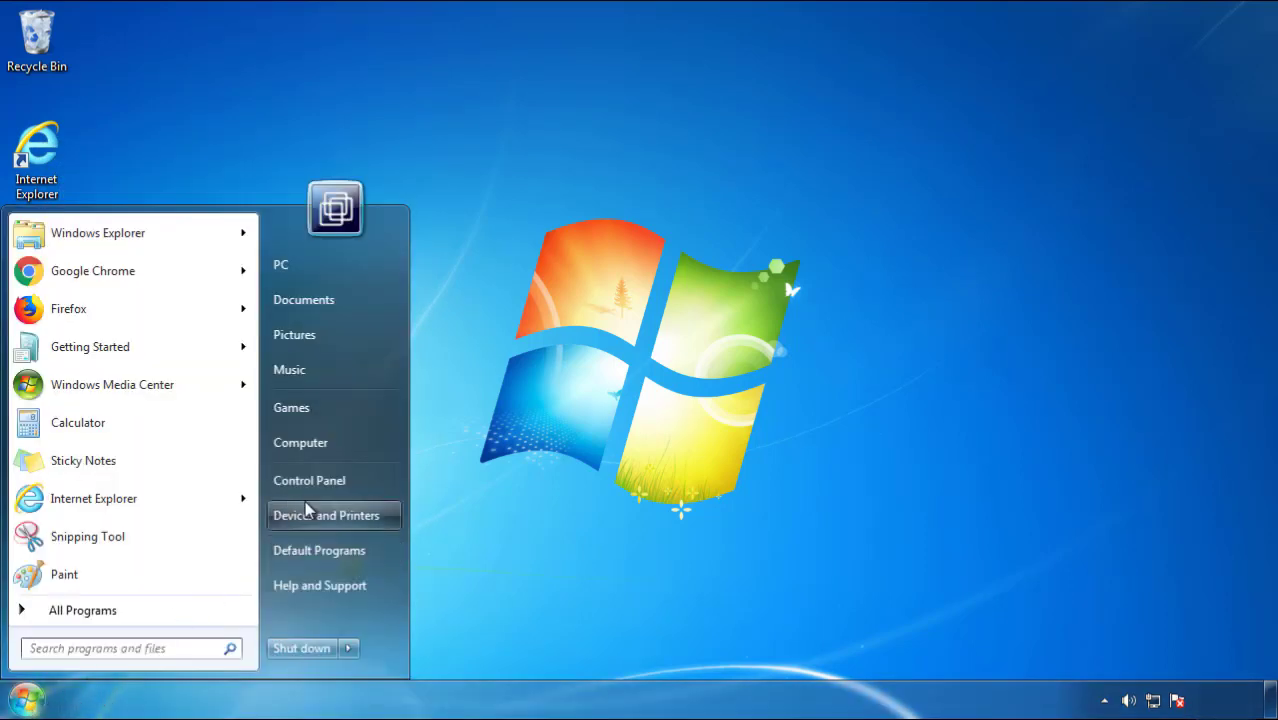
Step: Open Programs and Features from Control Panel, sorted by Installed On with newest first
click(320, 477)
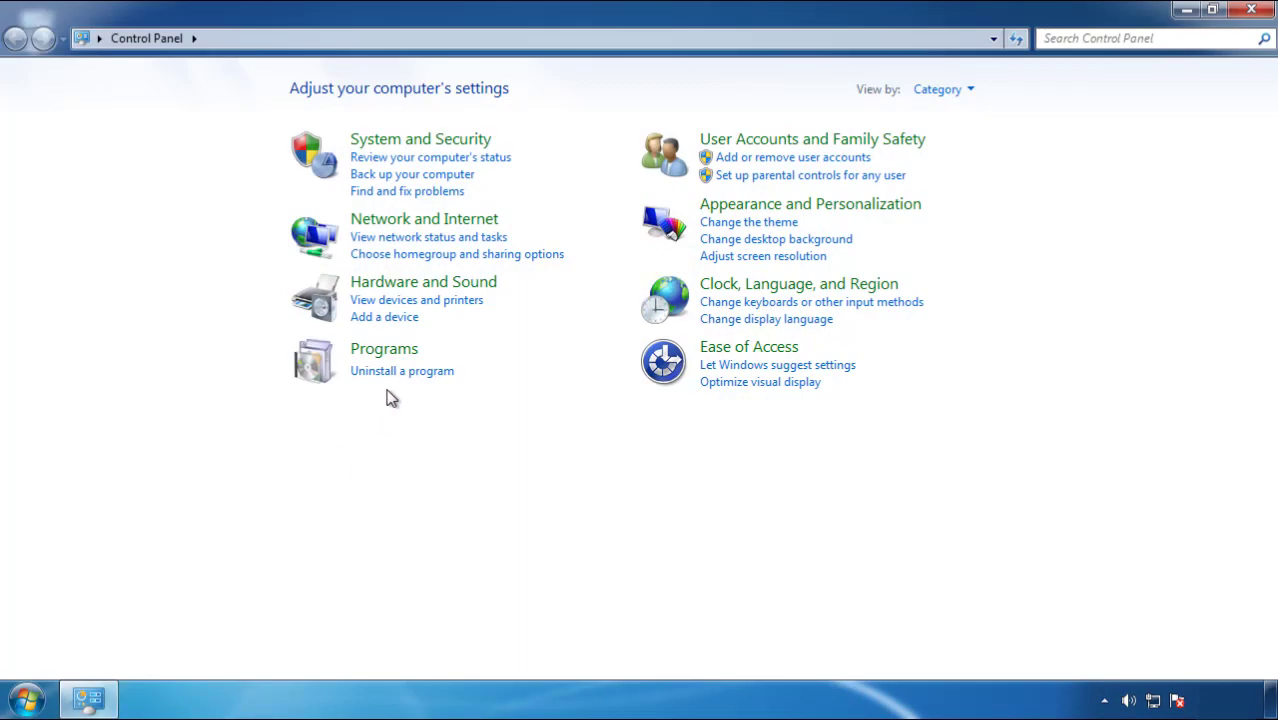
click(399, 372)
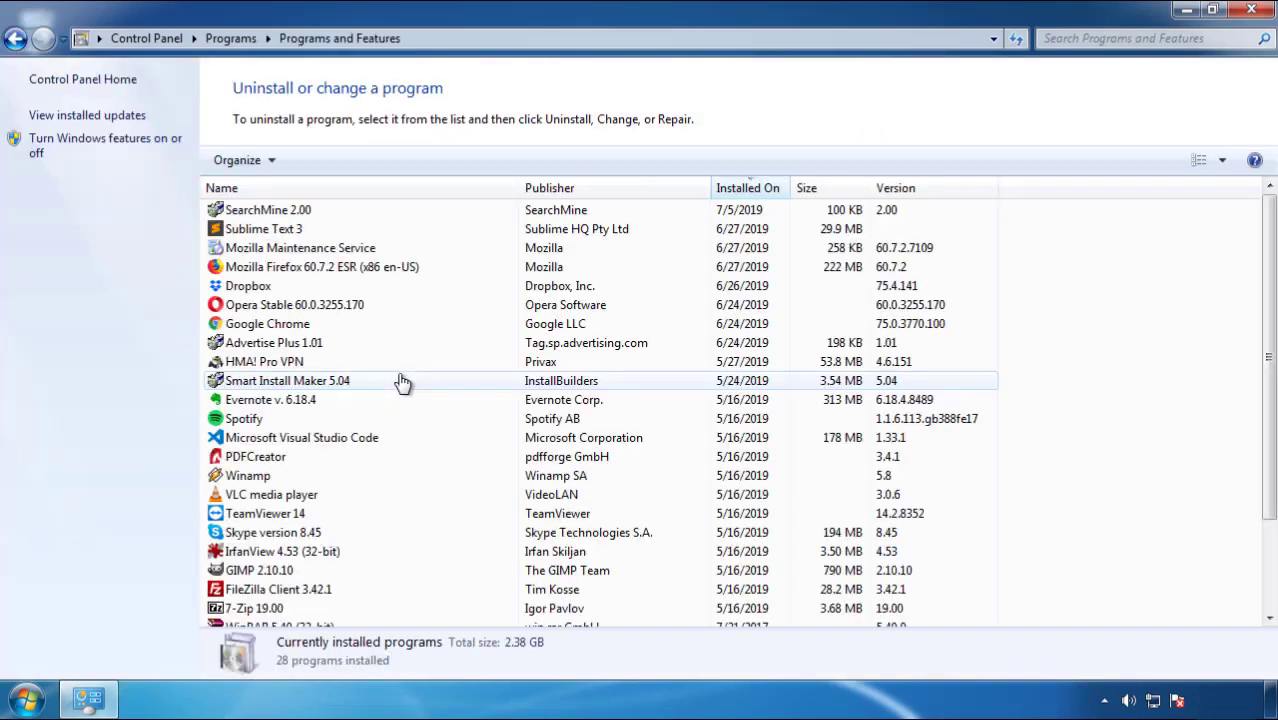
click(749, 190)
click(745, 192)
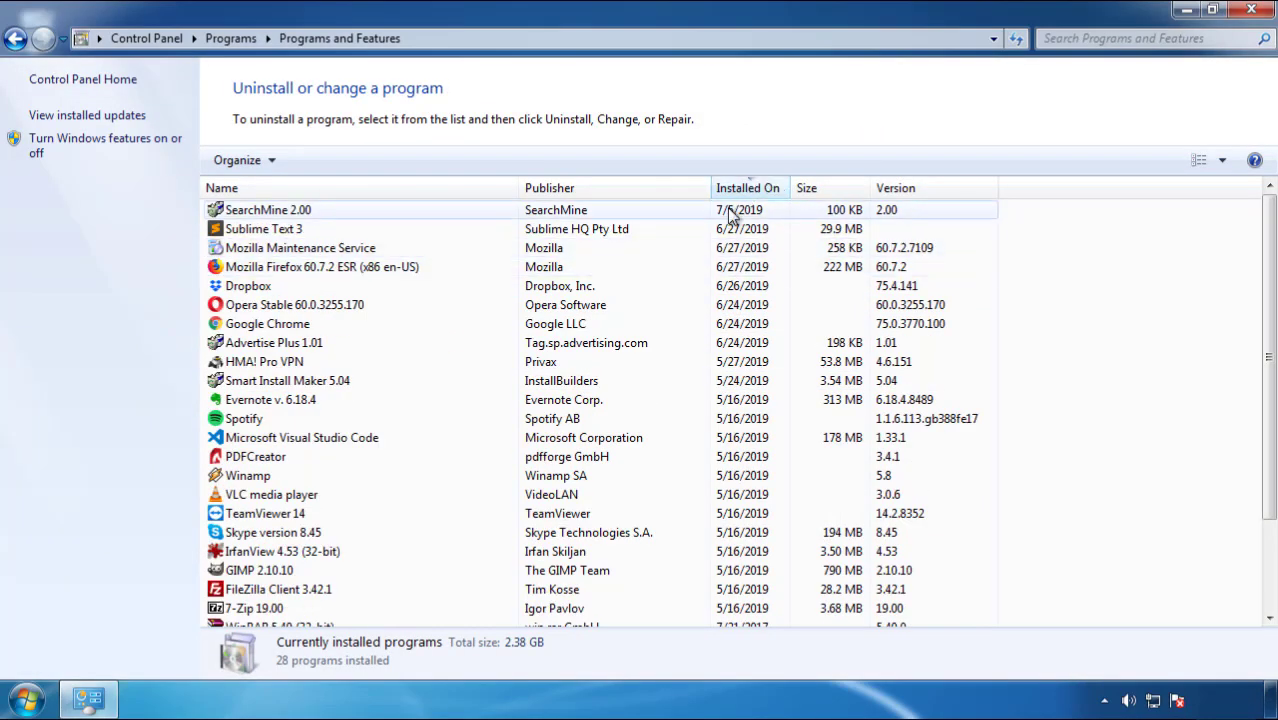
Step: Uninstall SearchMine 2.00, finish the wizard, and close Programs and Features
click(268, 211)
click(318, 161)
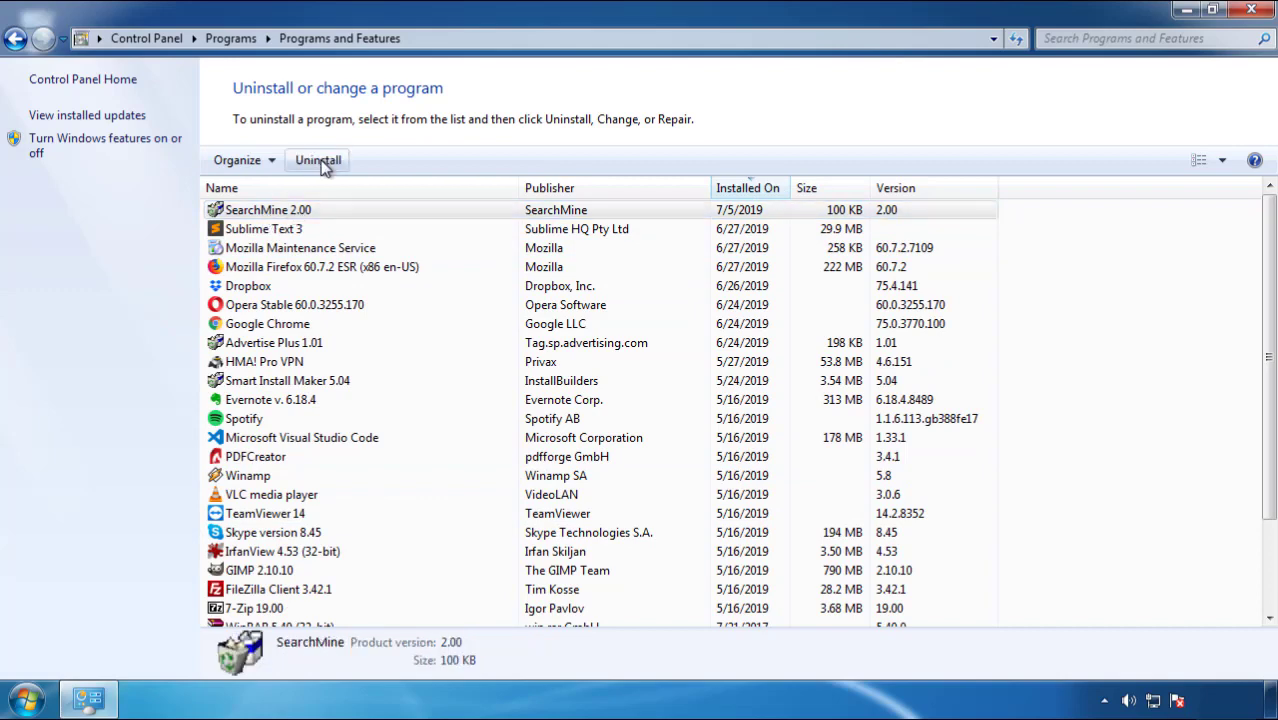
click(748, 530)
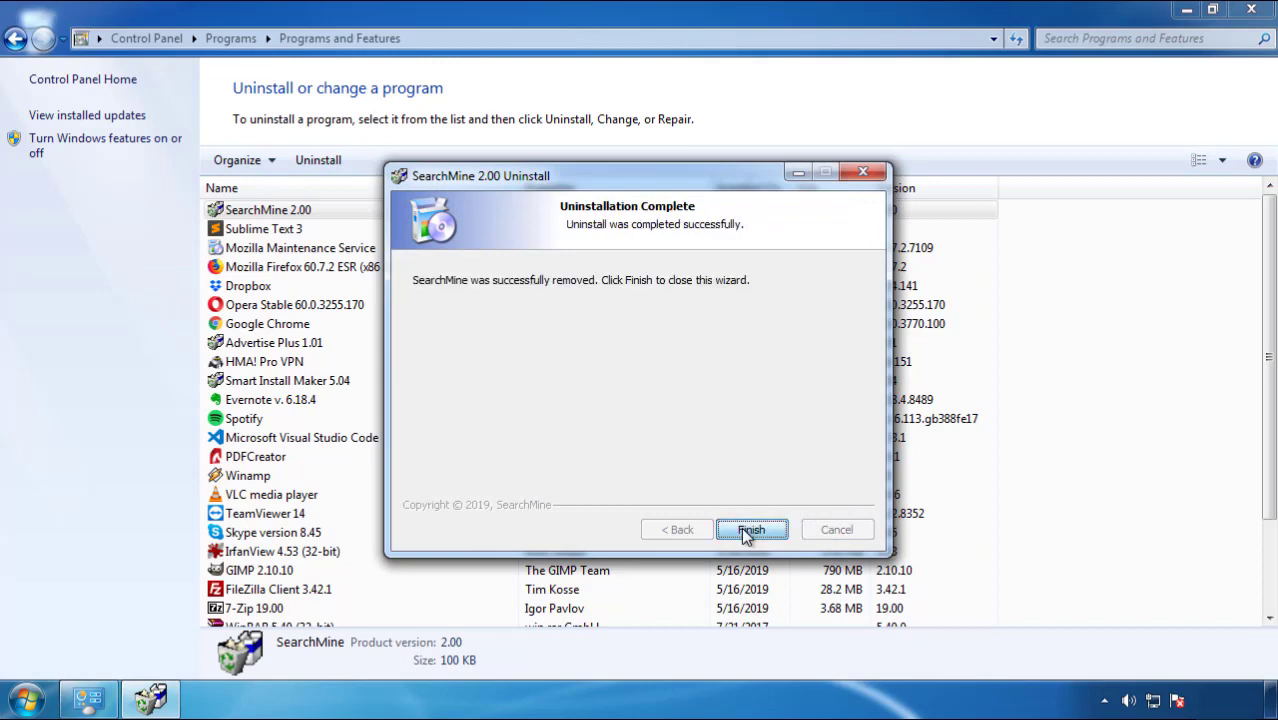
click(743, 530)
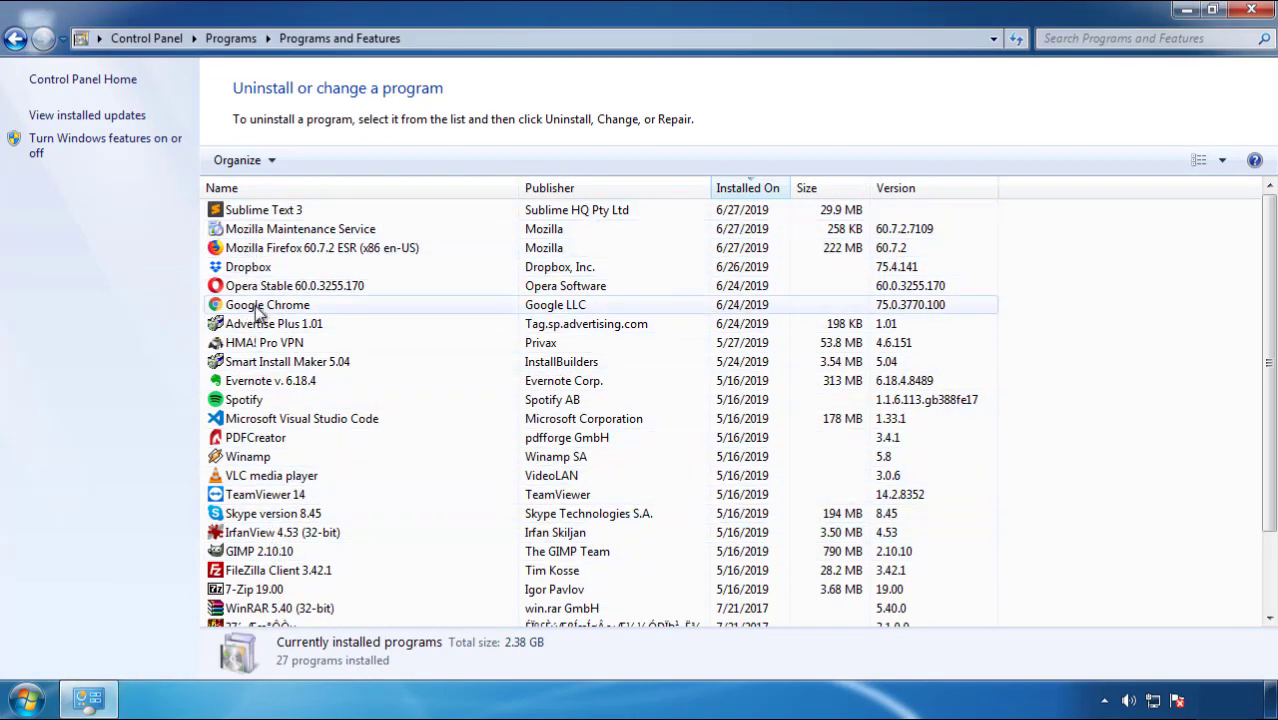
click(1252, 12)
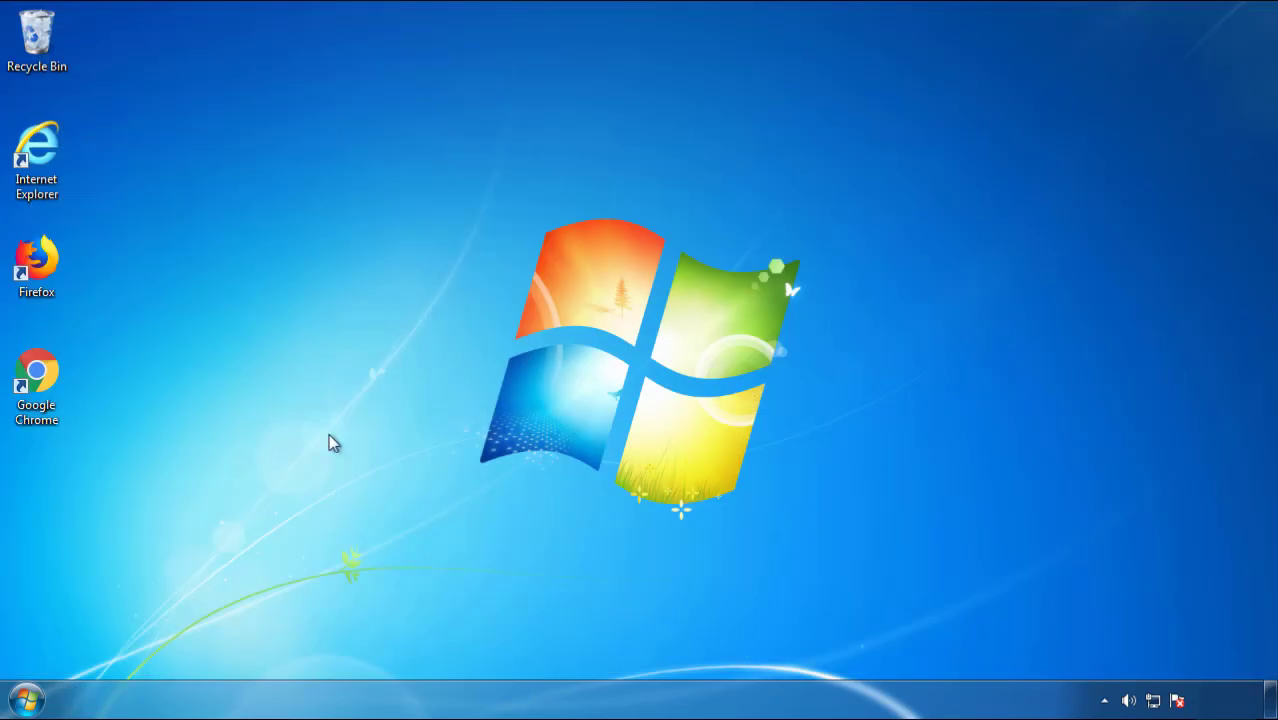
Step: Restart Windows and boot into Safe Mode from Advanced Boot Options
click(24, 702)
click(347, 648)
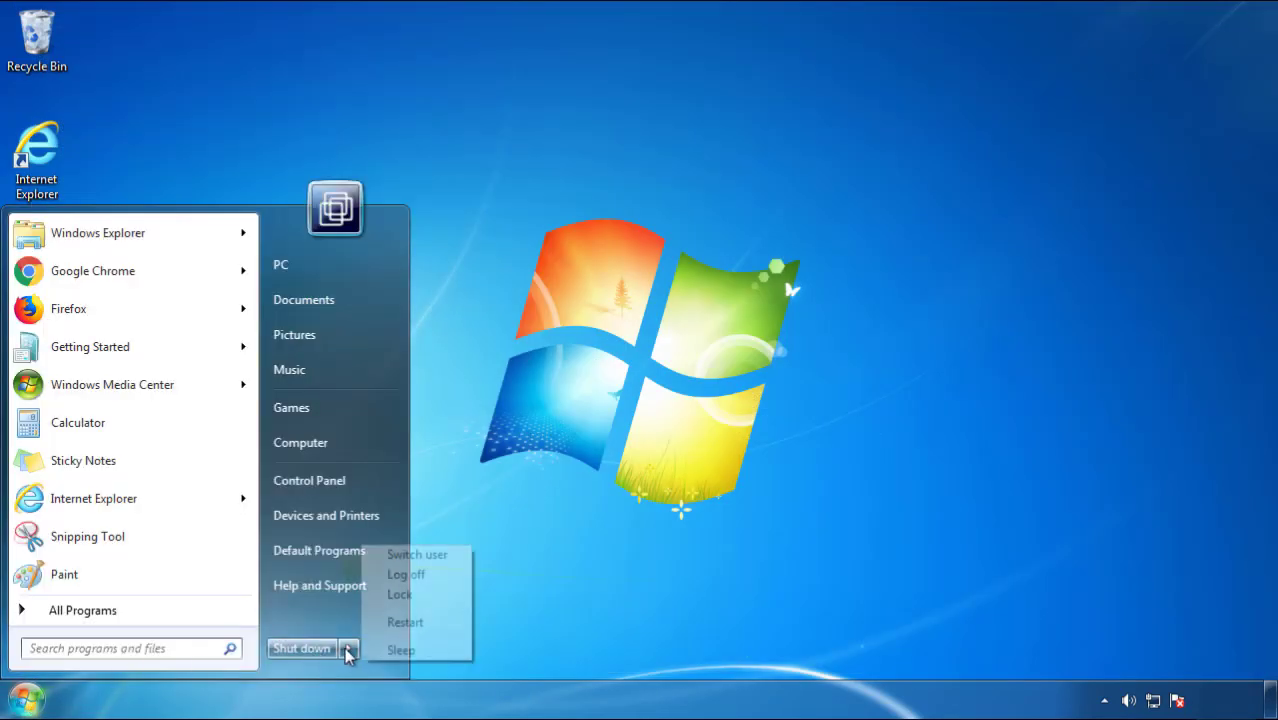
click(668, 547)
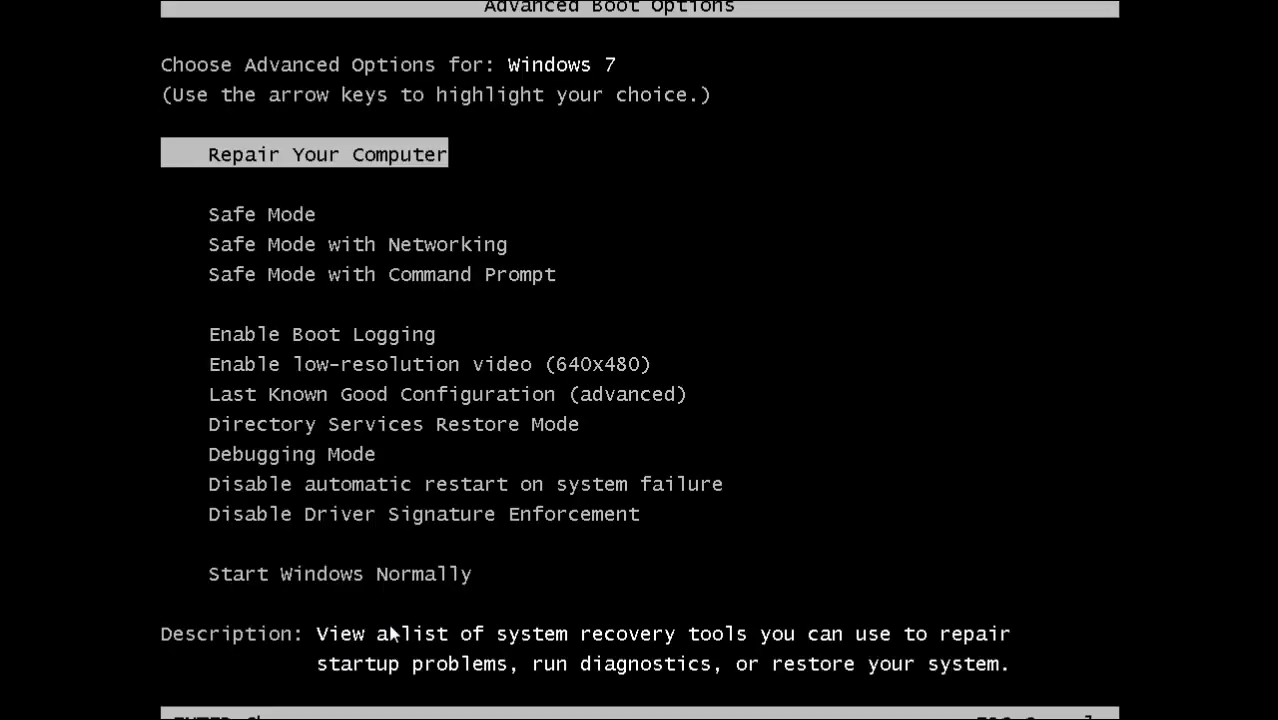
key(Down)
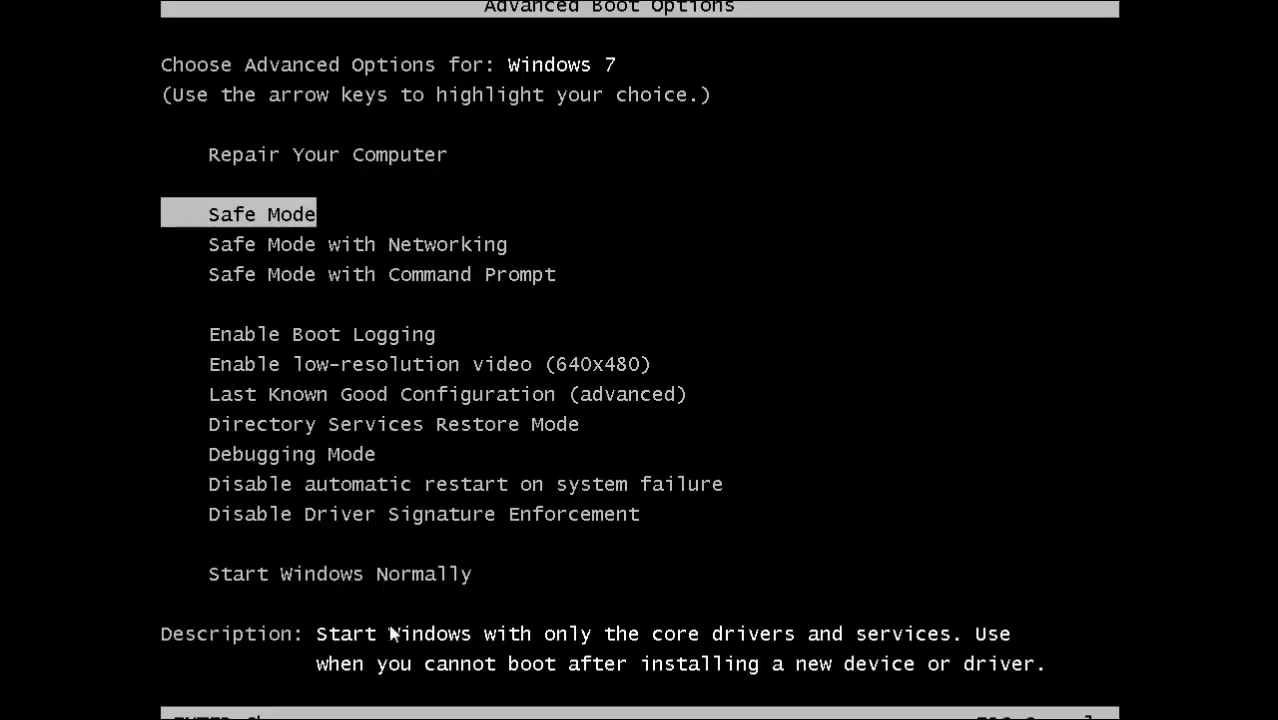
key(Return)
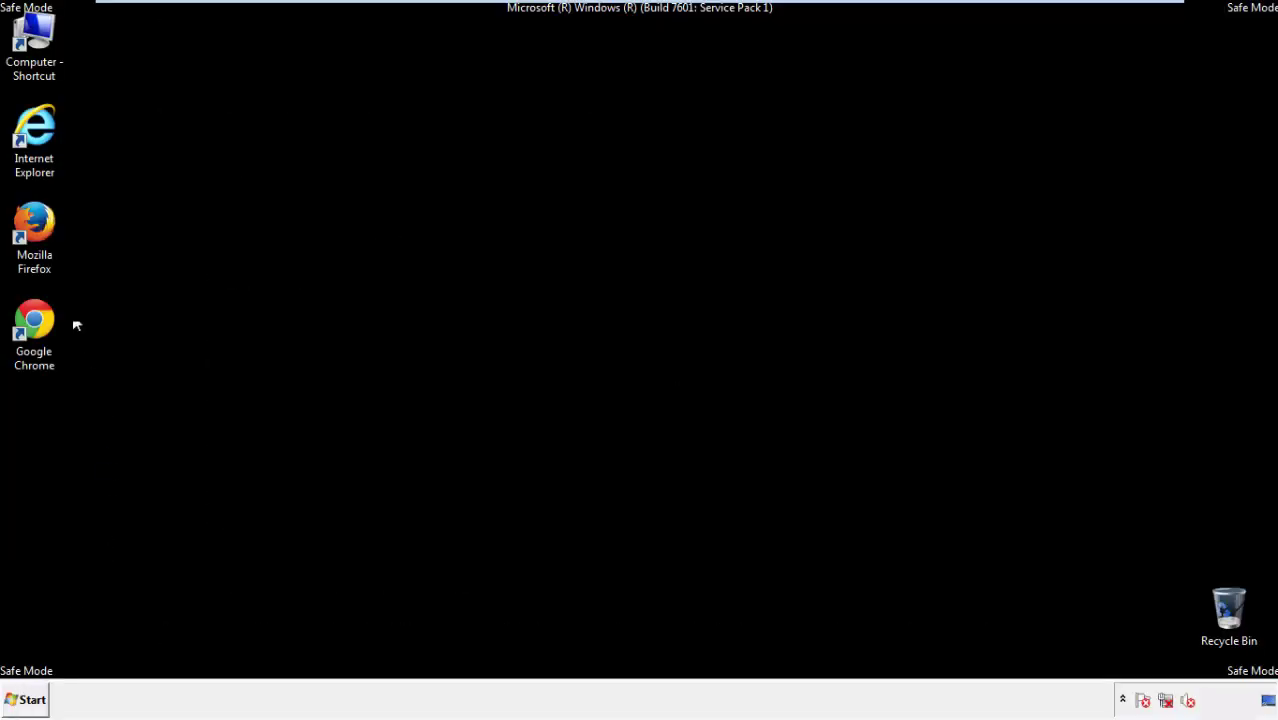
Step: Launch Firefox, decline the default-browser prompt, and keep the menu bar showing
double_click(44, 234)
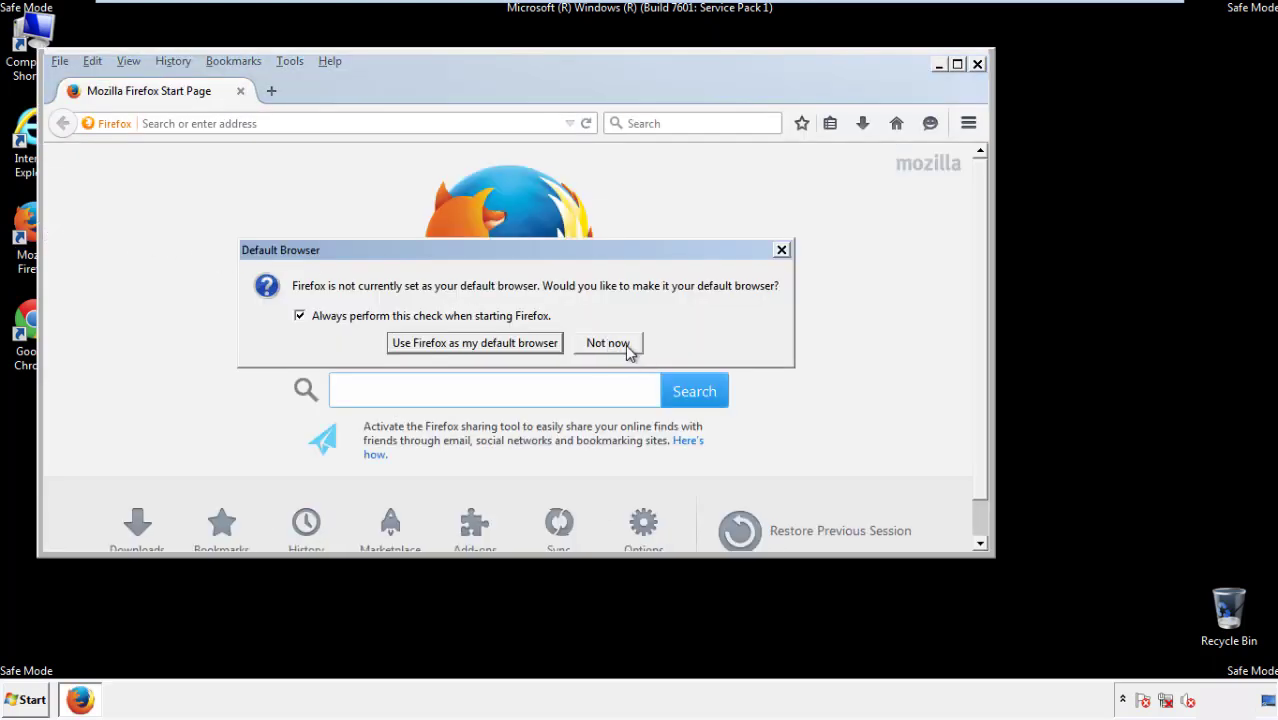
click(626, 344)
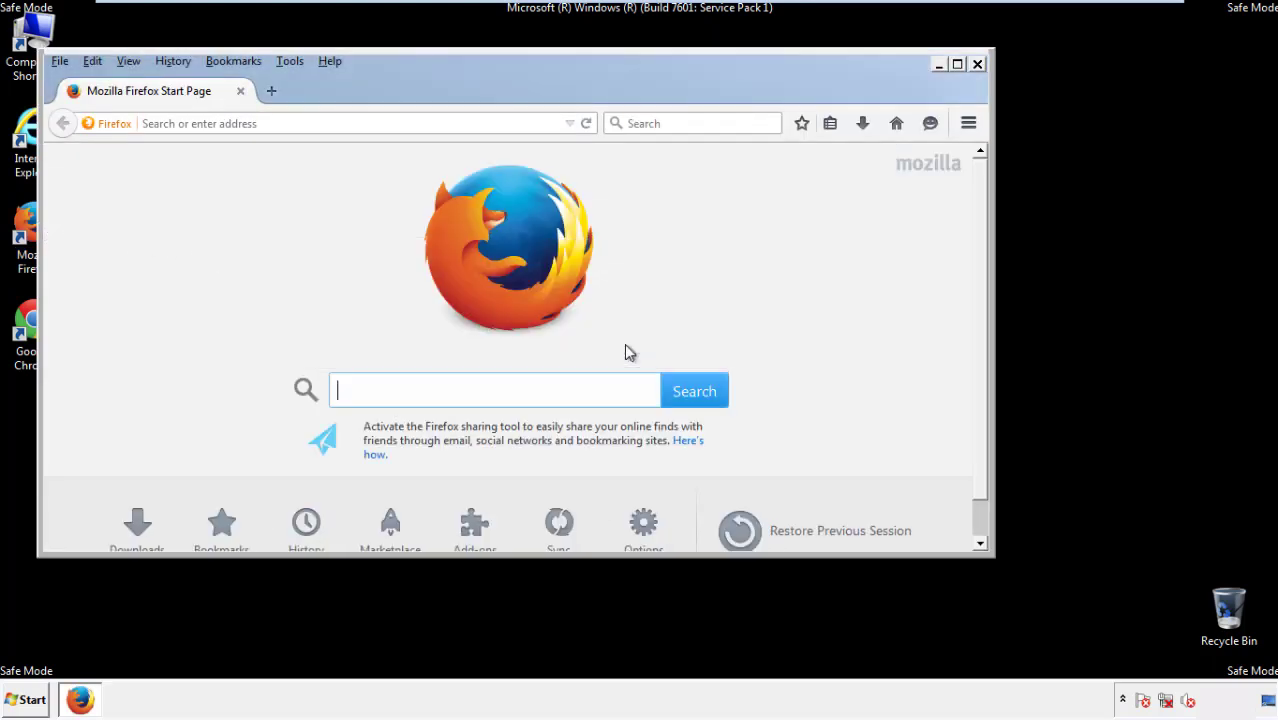
right_click(394, 88)
click(430, 151)
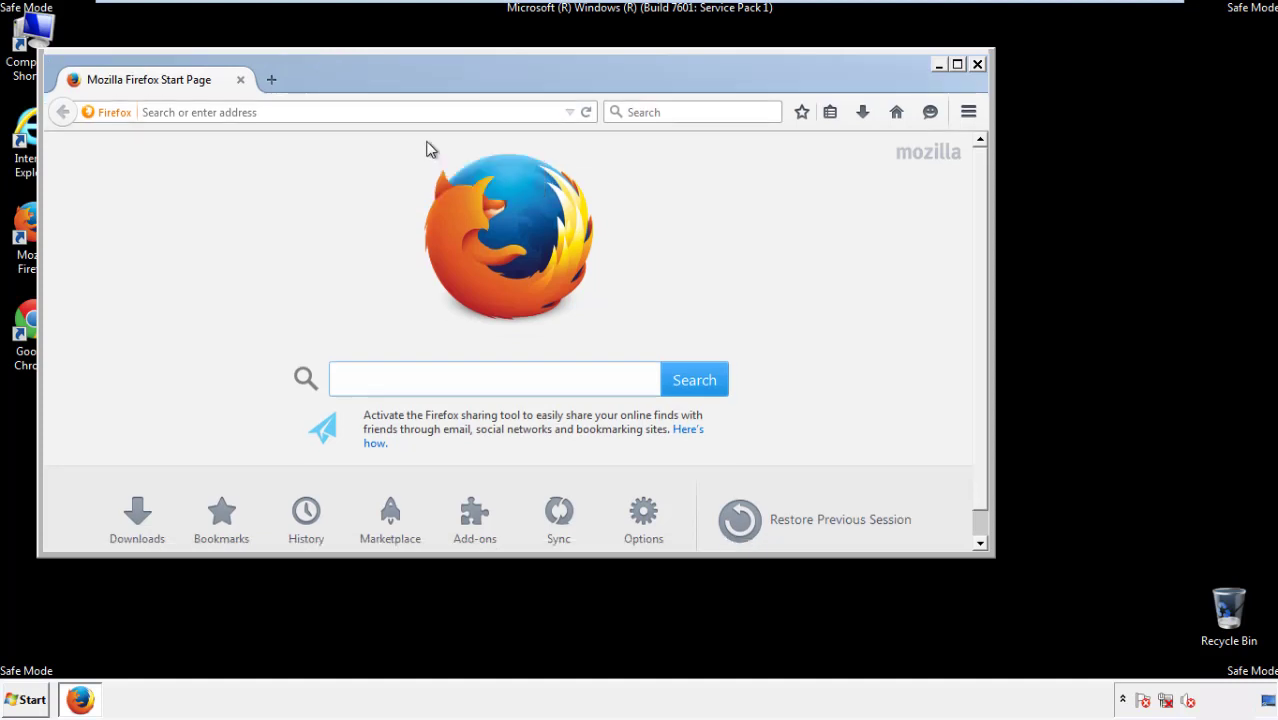
right_click(404, 84)
click(415, 154)
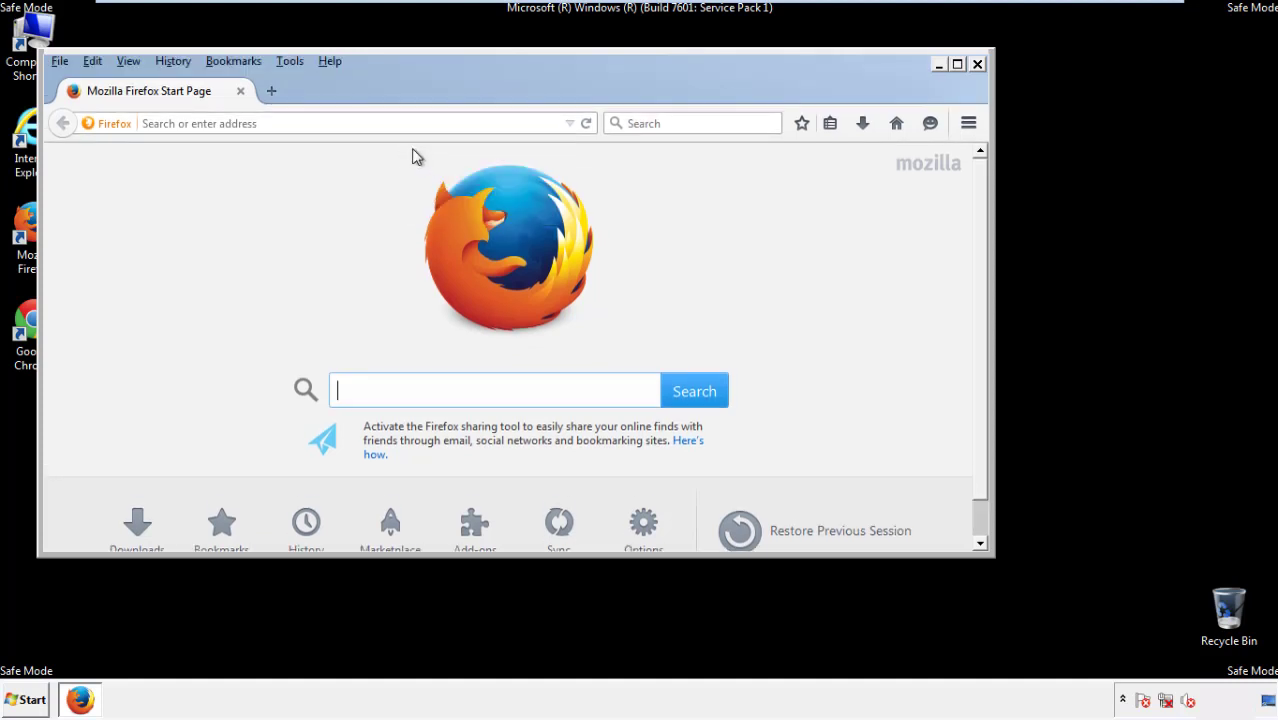
Step: Clear all Firefox history, cookies, cache, logins, offline data and site preferences for Everything
click(174, 61)
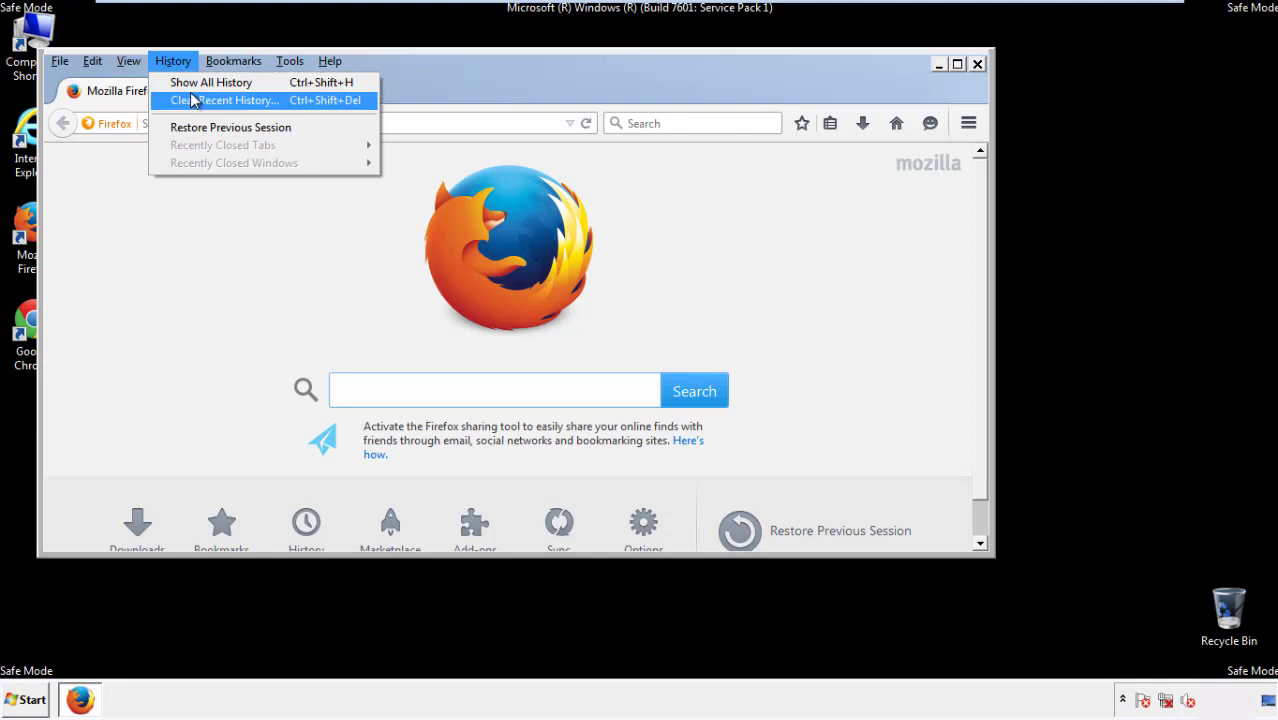
click(192, 99)
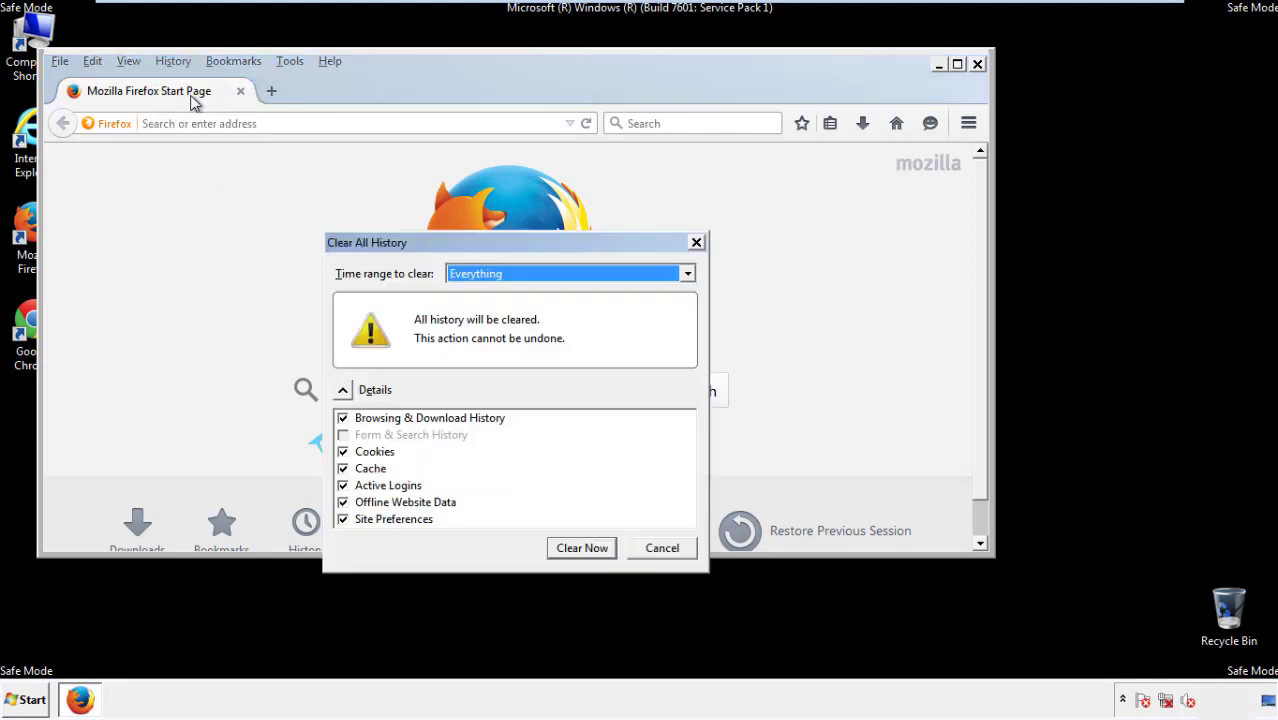
click(475, 274)
click(480, 376)
click(343, 502)
click(343, 502)
click(343, 521)
click(343, 521)
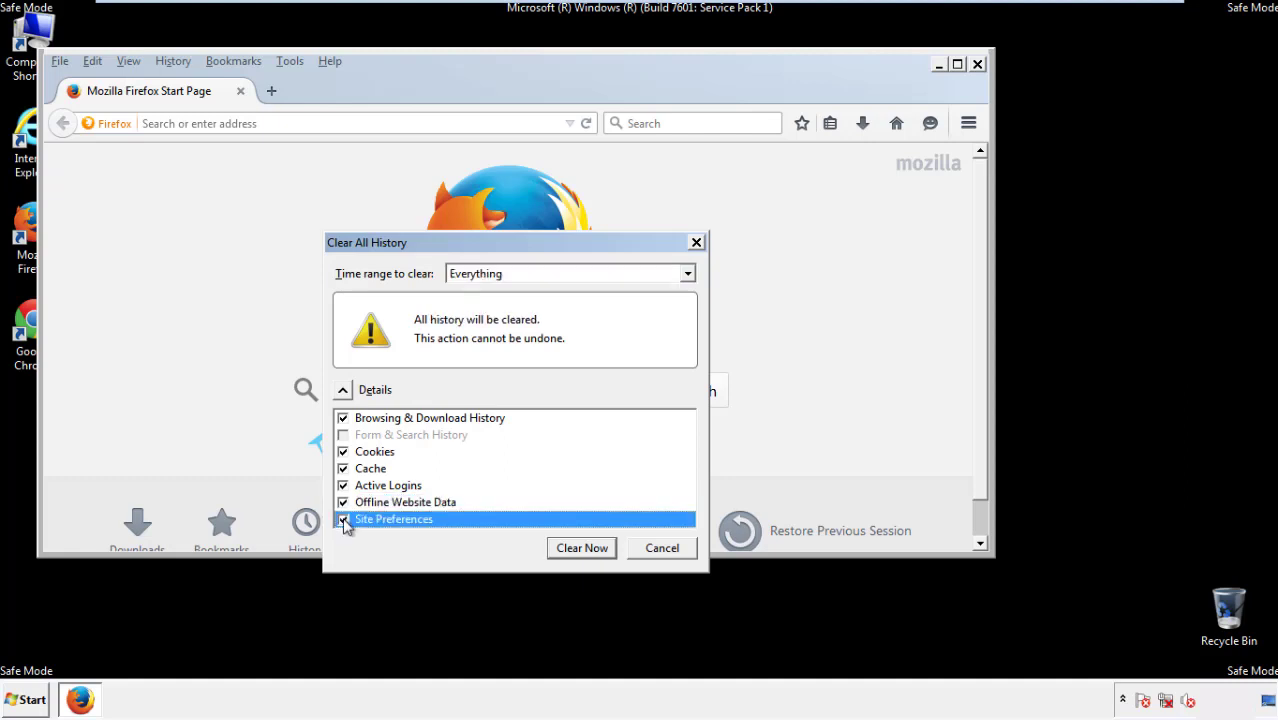
click(580, 549)
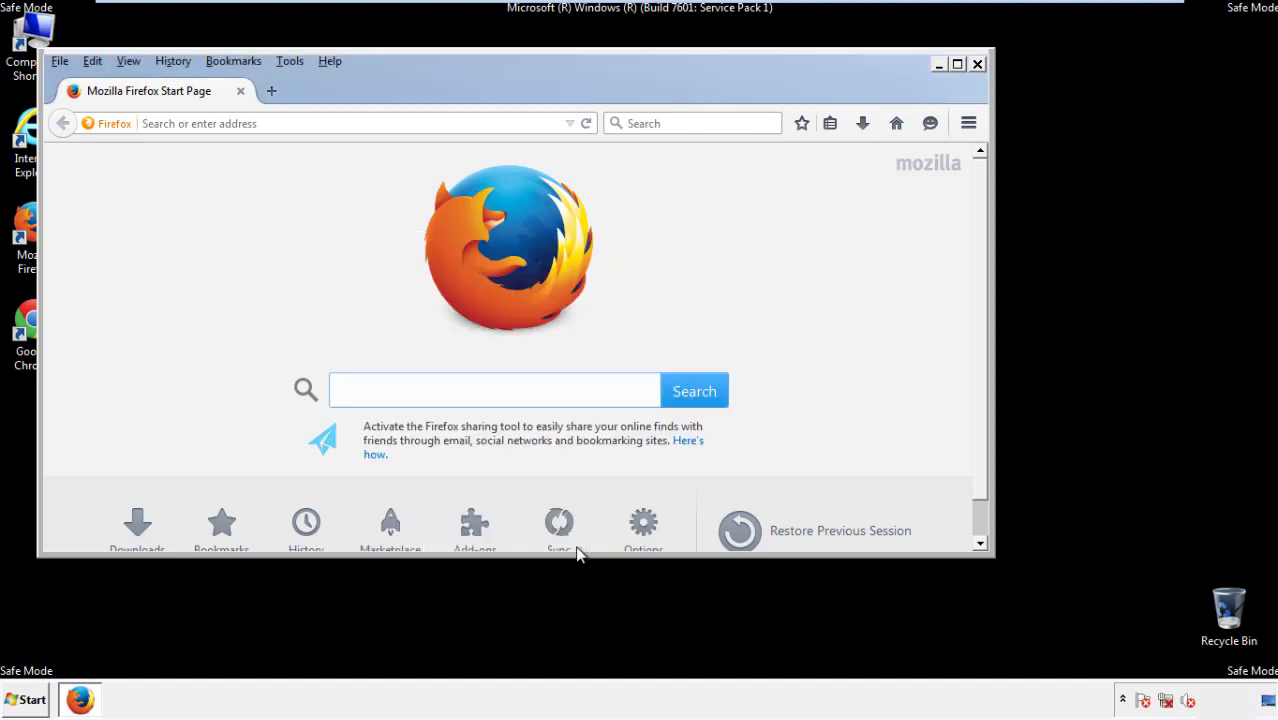
Step: Refresh Firefox to its defaults from Troubleshooting Information and finish the import summary
click(329, 61)
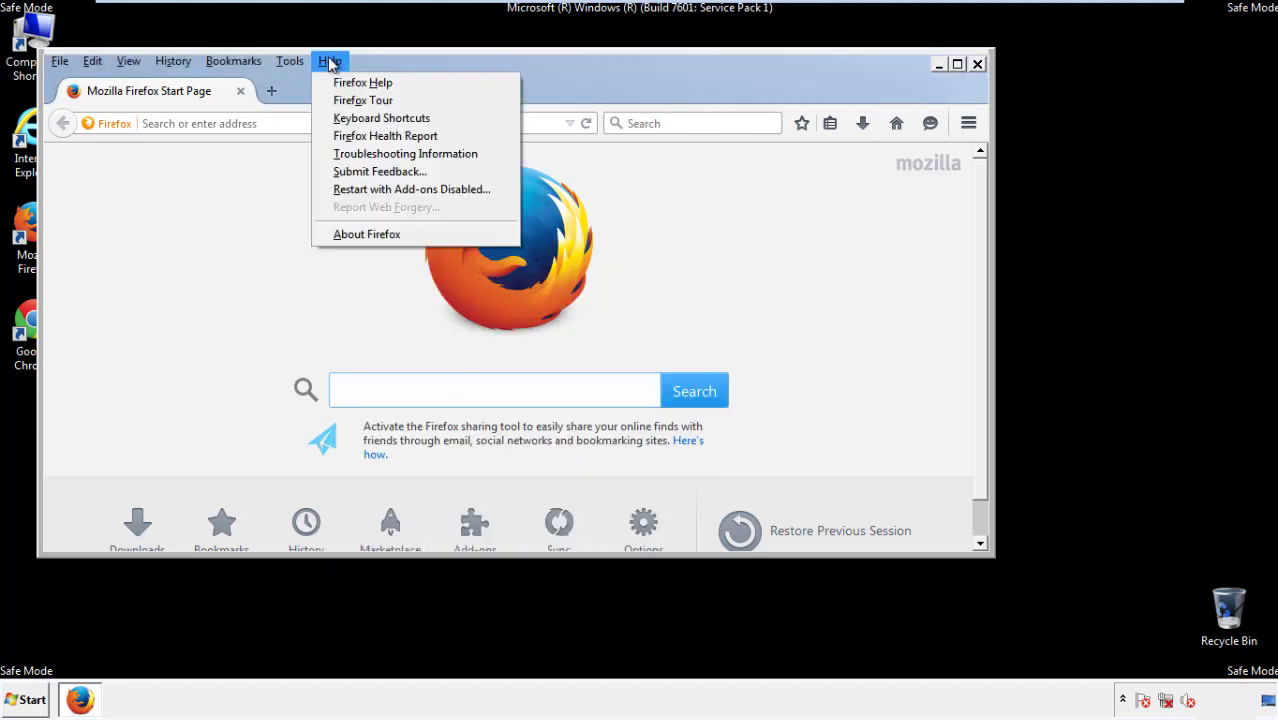
click(370, 153)
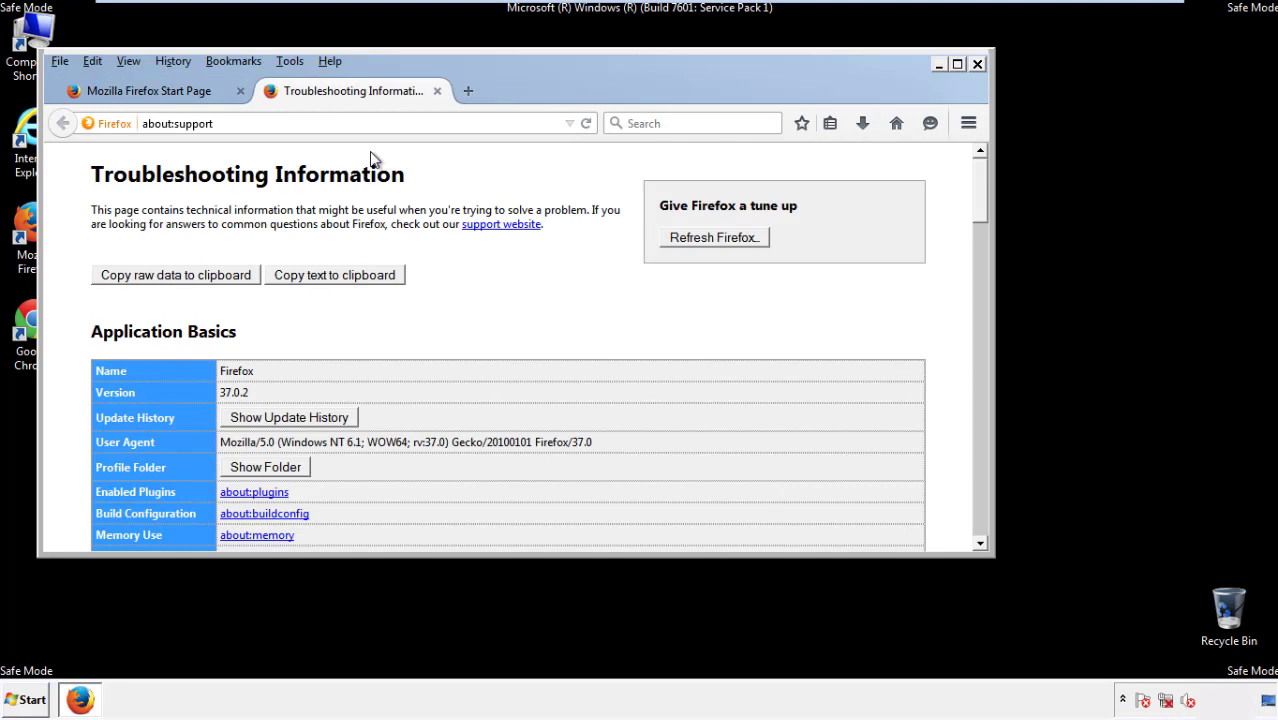
click(741, 242)
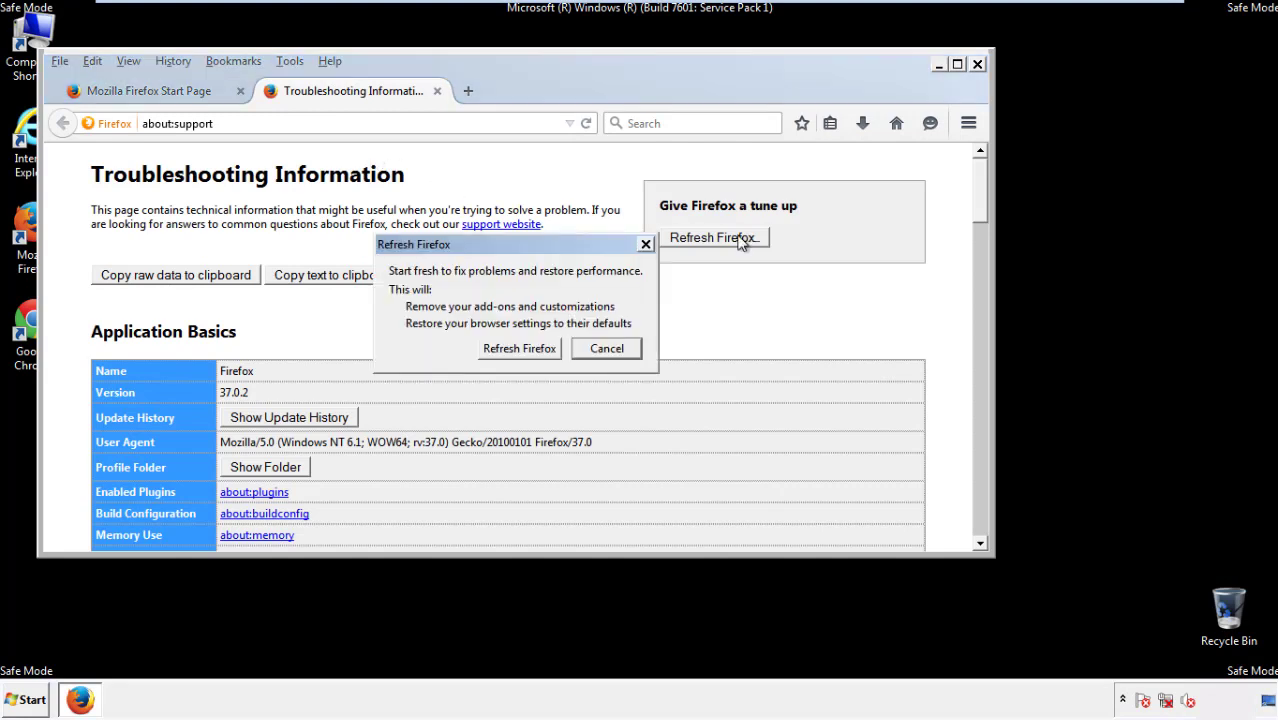
click(520, 349)
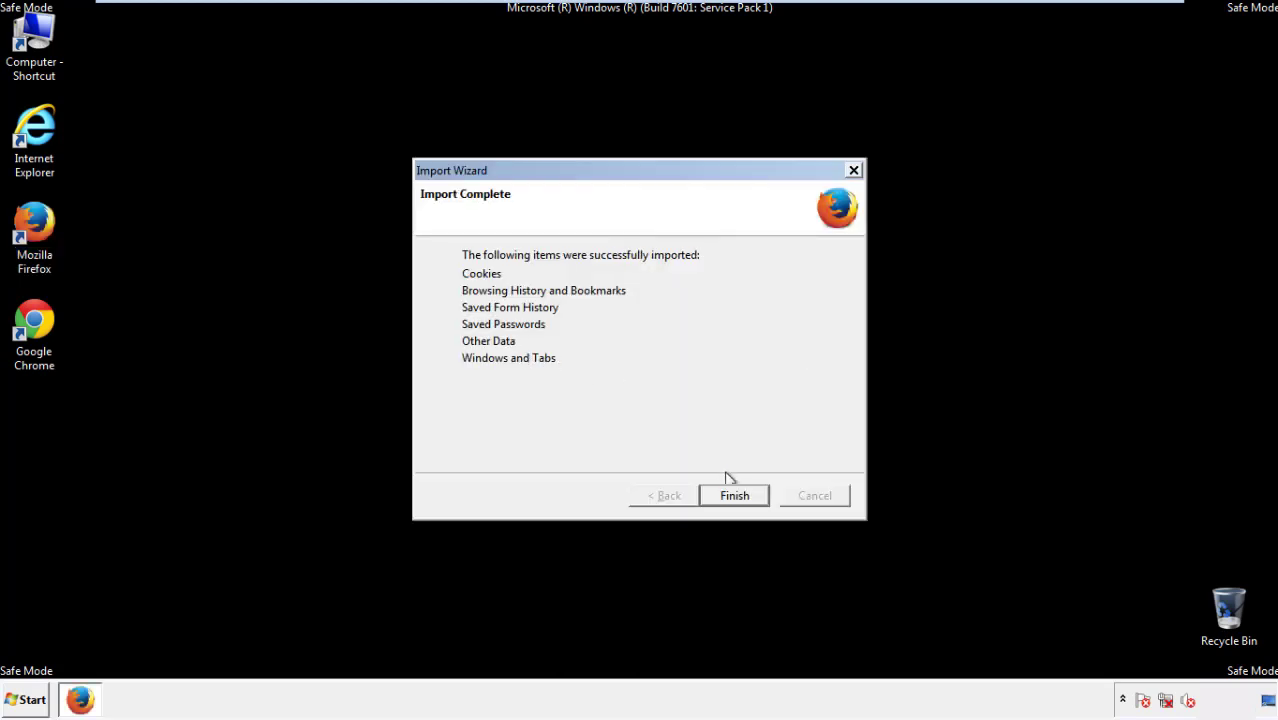
click(735, 497)
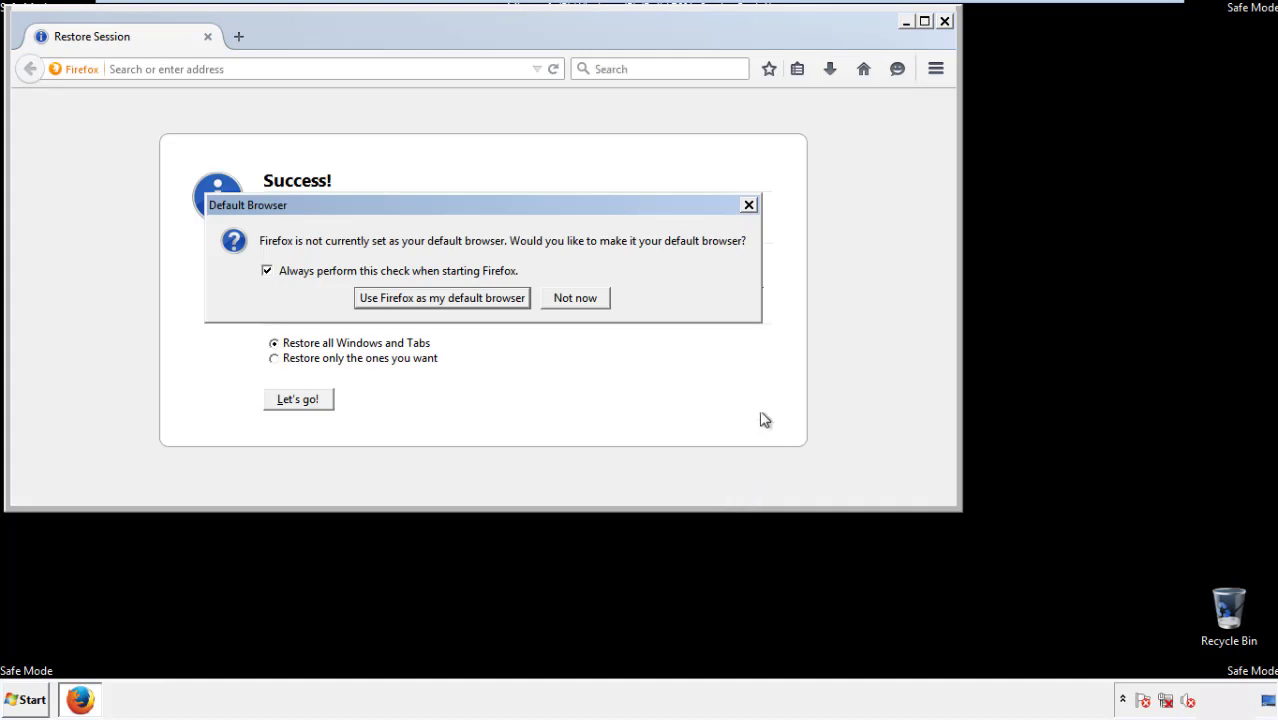
Step: Decline the default-browser prompt, close Firefox, and launch Google Chrome
click(577, 300)
click(944, 21)
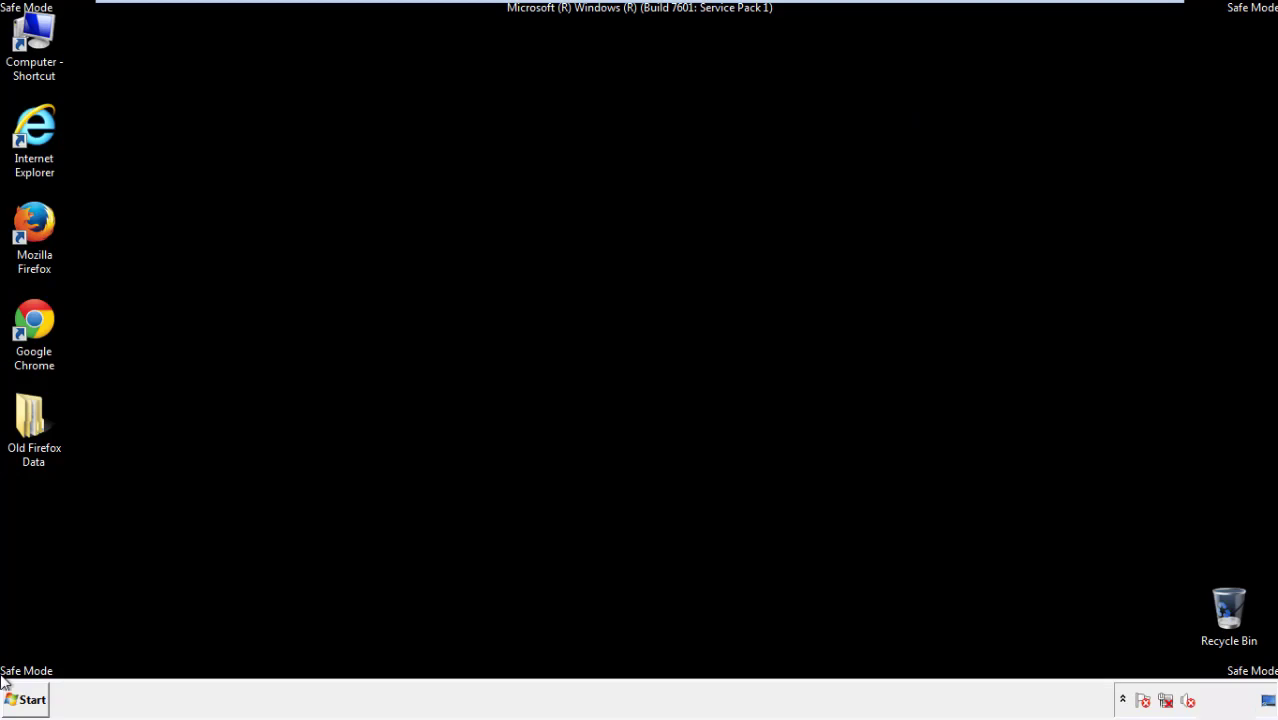
click(30, 318)
double_click(30, 318)
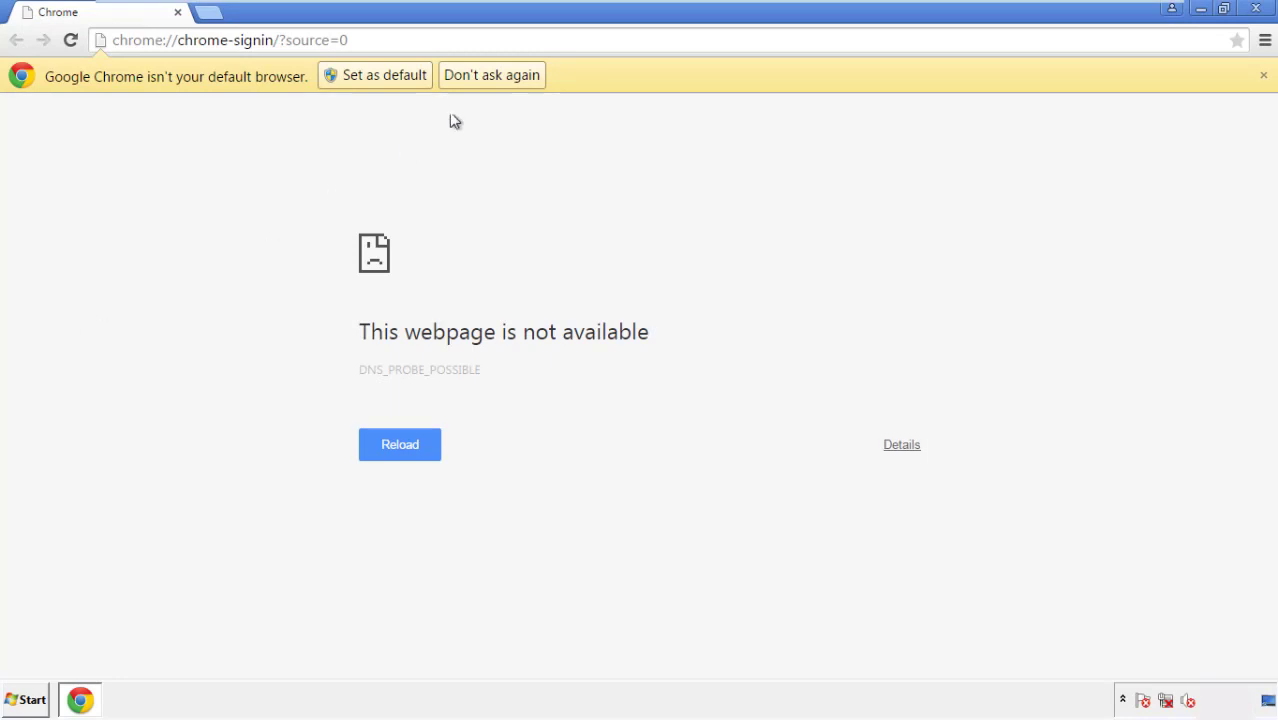
Step: Silence Chrome's default-browser prompt permanently and open Clear browsing data from Settings' History page
click(513, 77)
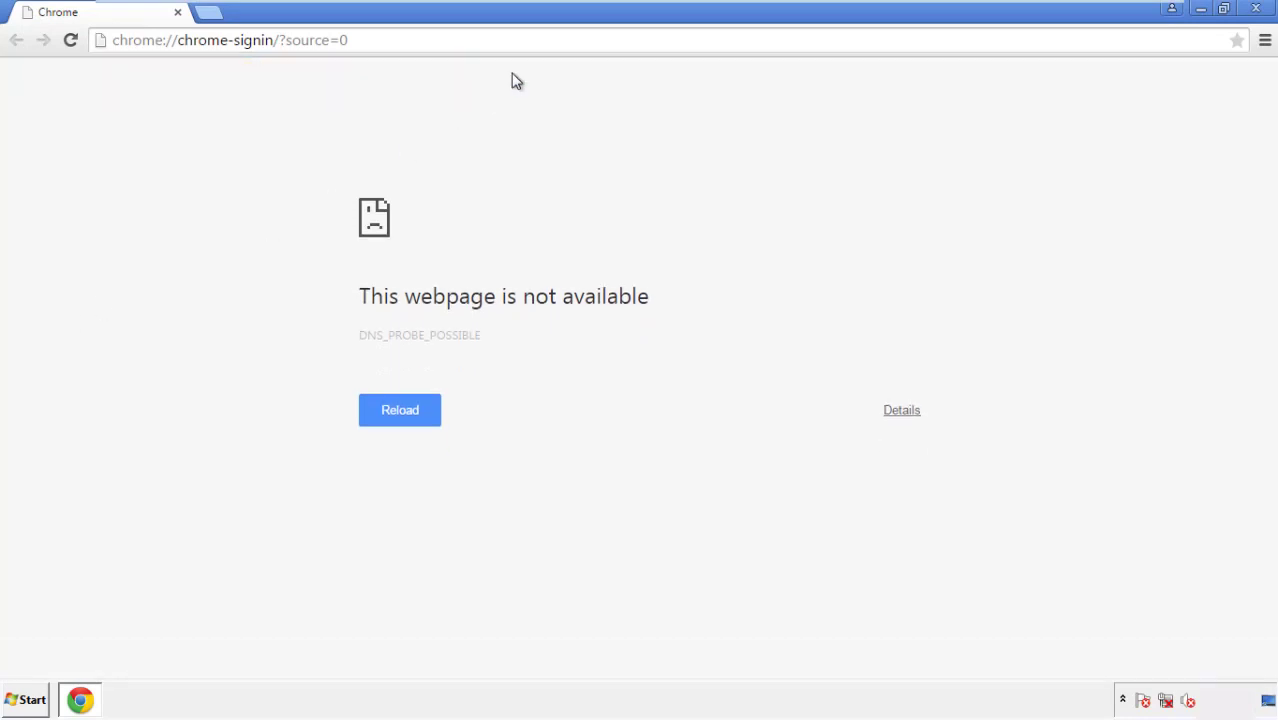
click(1265, 41)
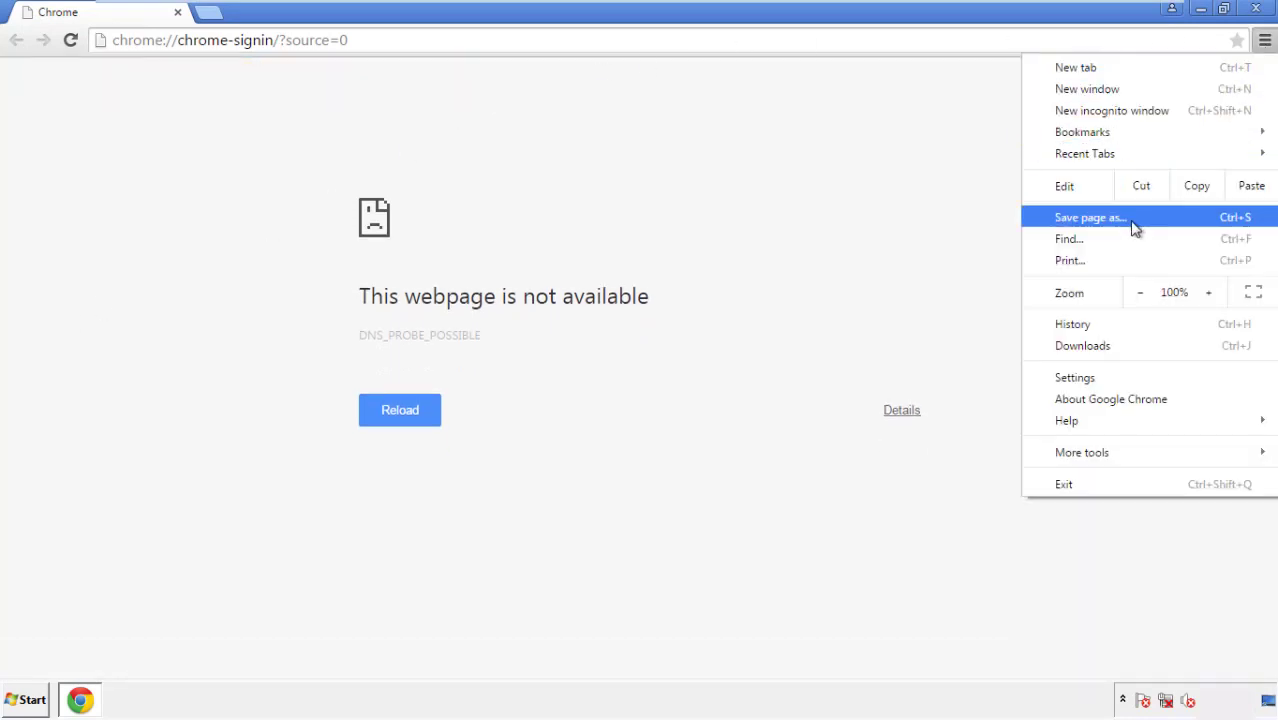
click(1081, 377)
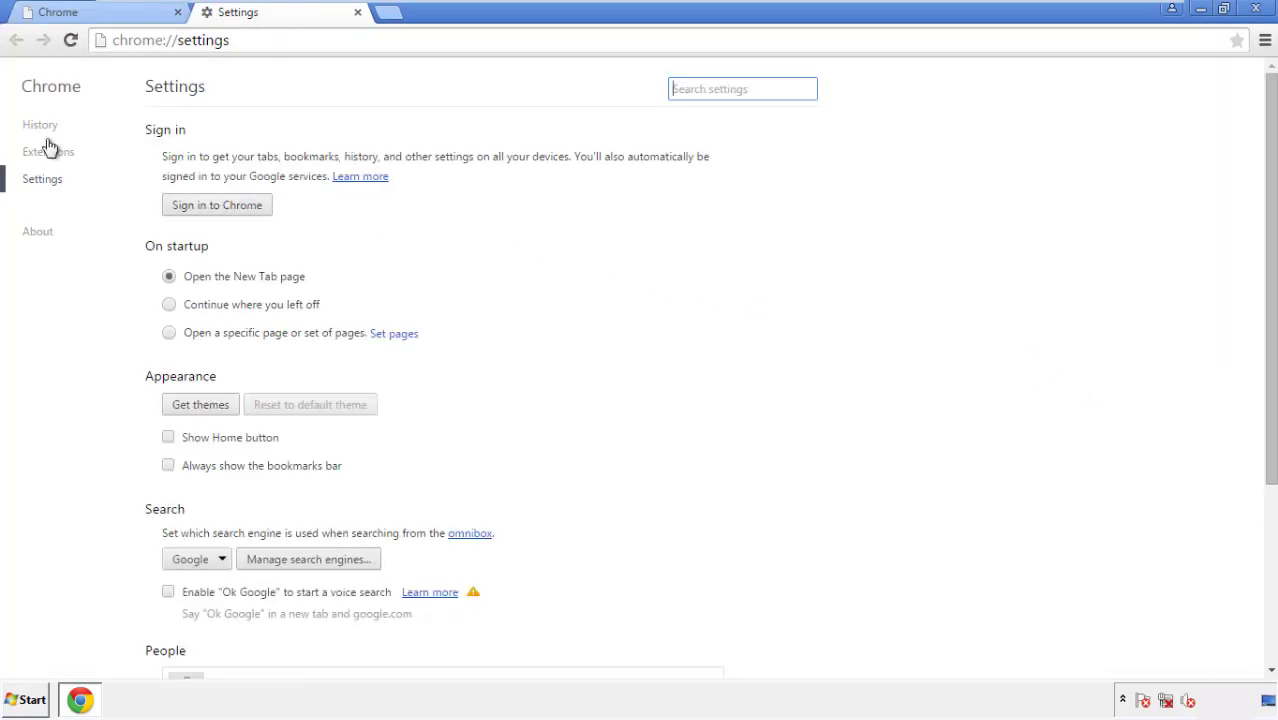
click(46, 128)
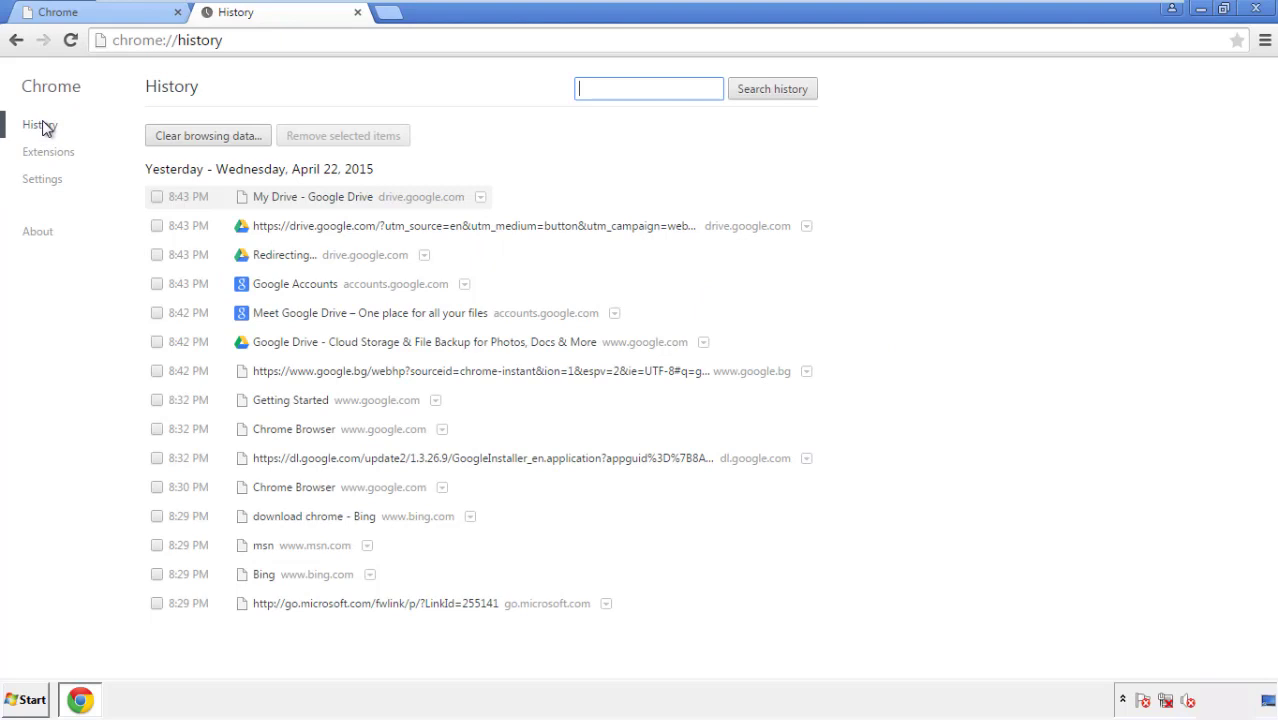
click(192, 139)
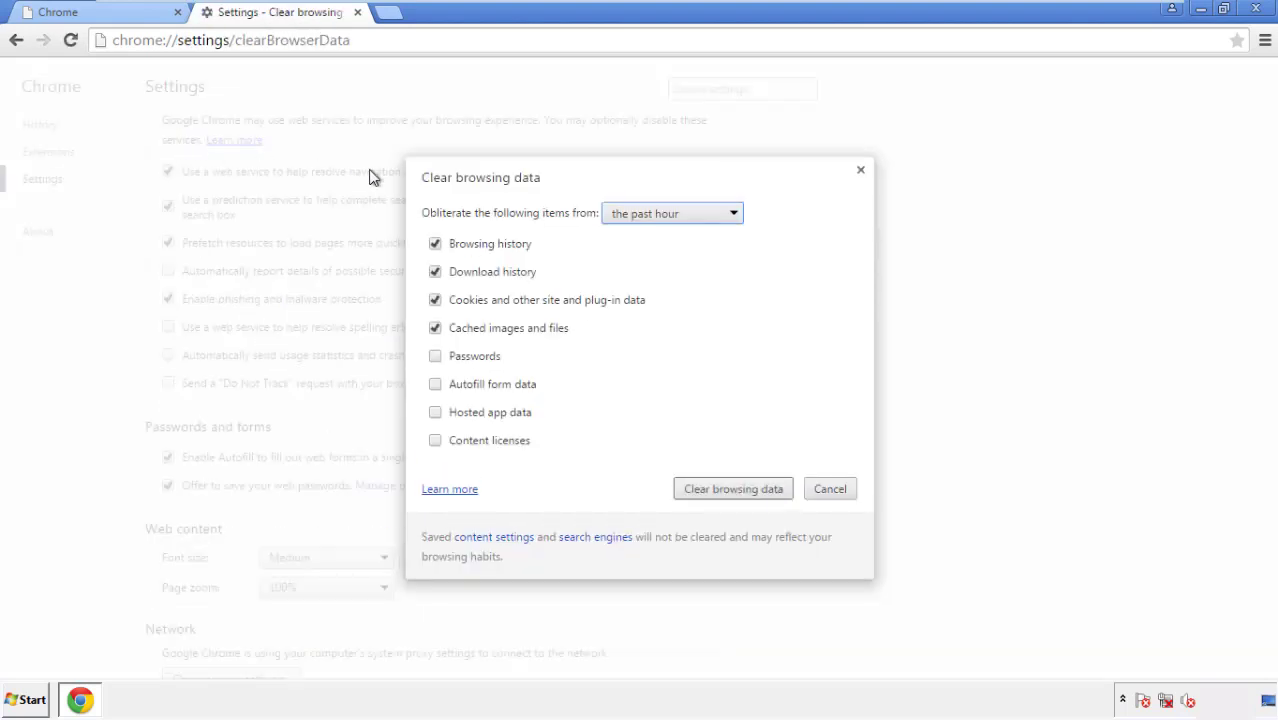
Step: Clear Chrome browsing data from 'the beginning of time', including autofill form data
click(643, 216)
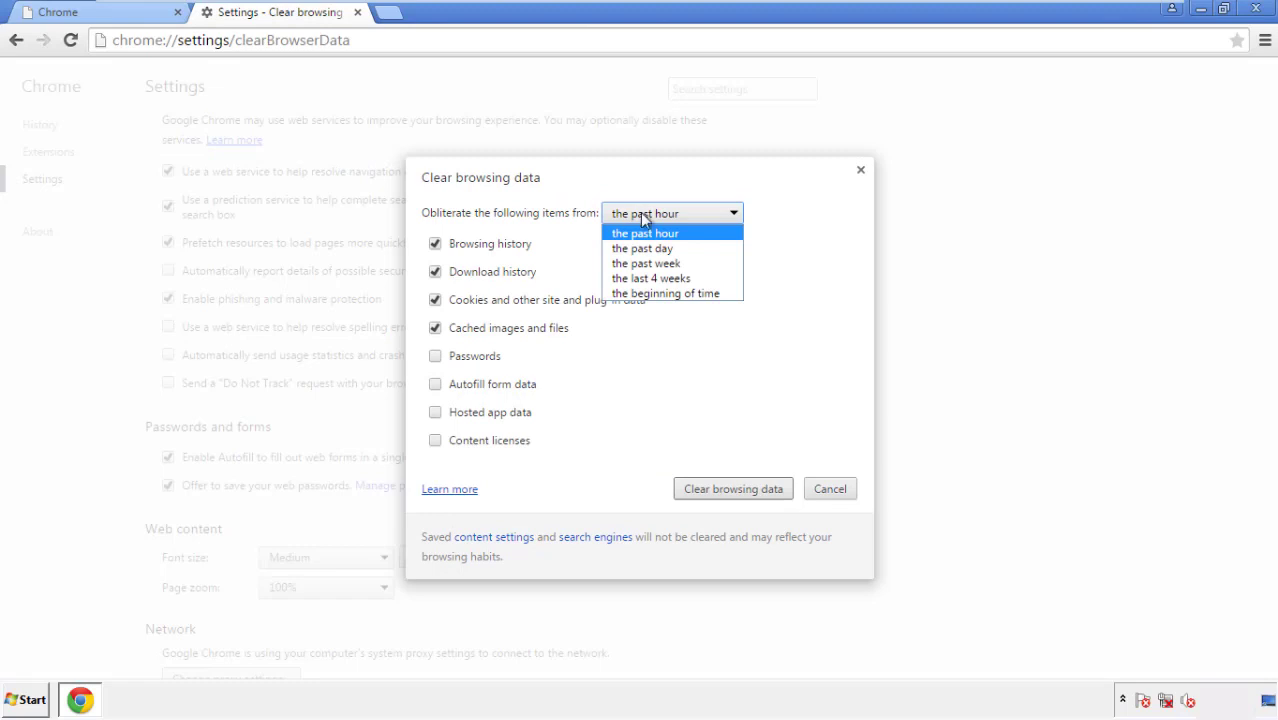
click(640, 295)
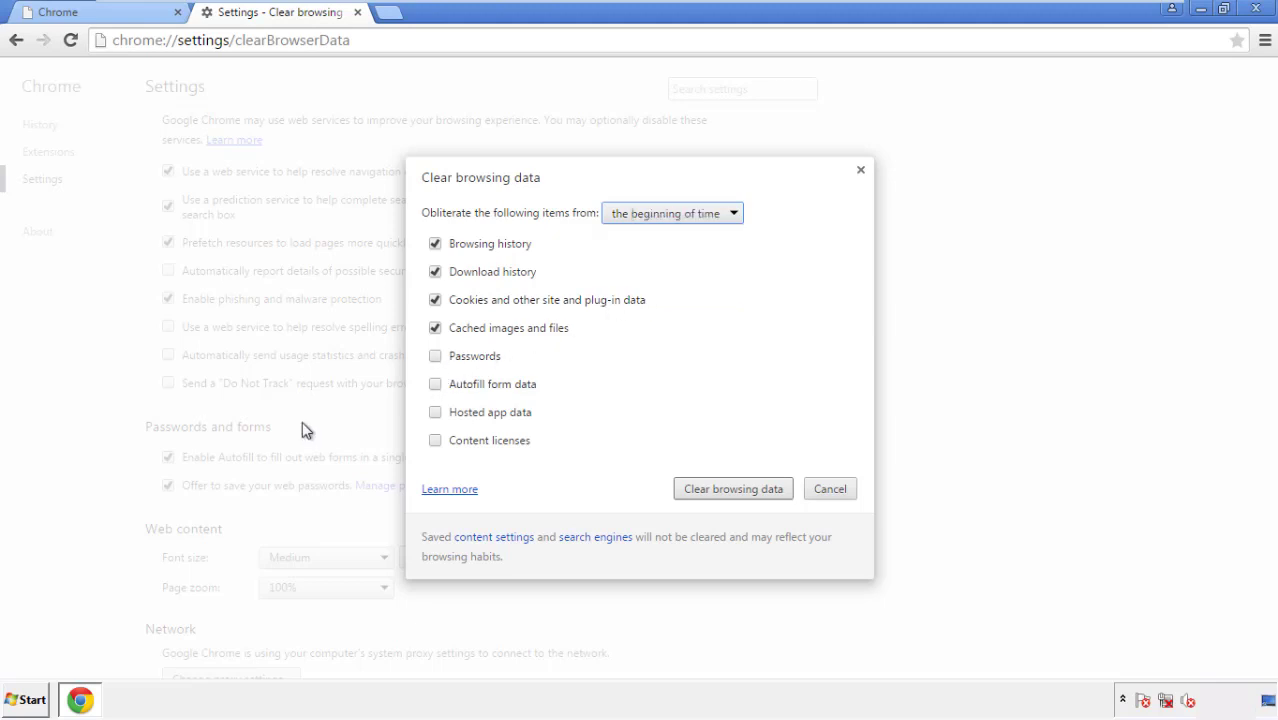
click(436, 386)
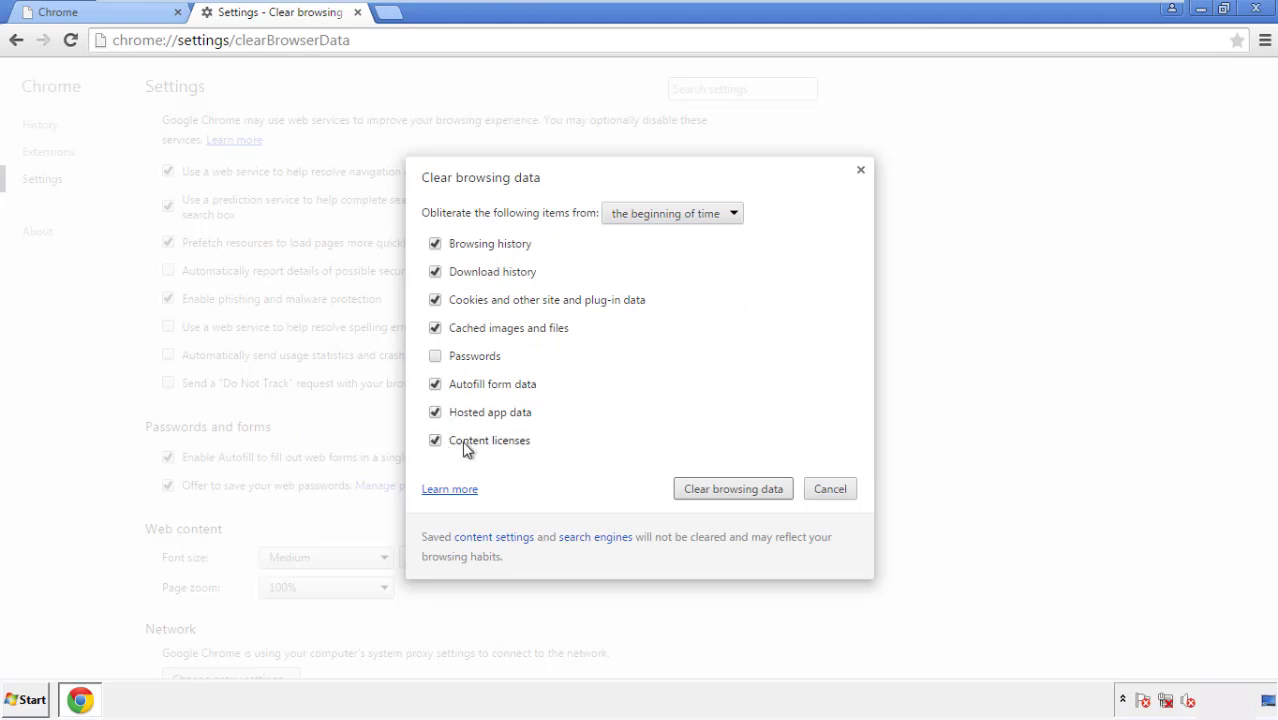
click(718, 492)
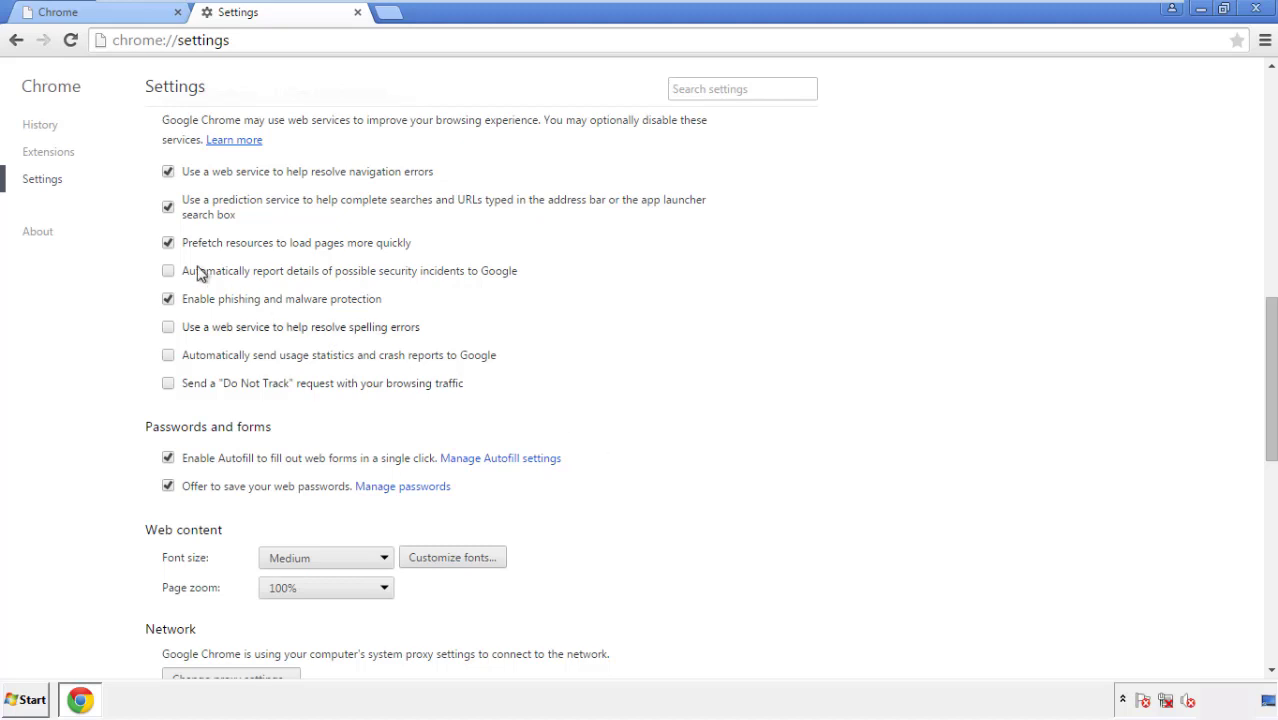
Step: Reset Chrome's settings to their defaults, then close Chrome
drag(1270, 318, 1247, 558)
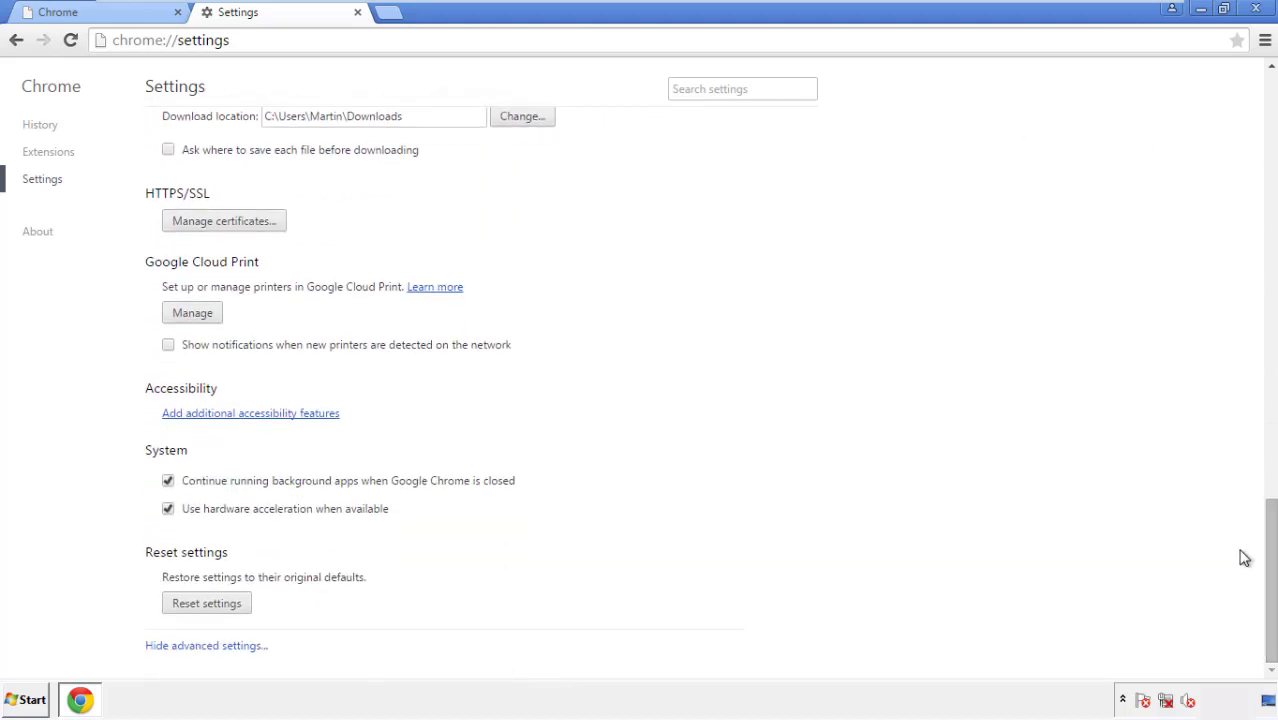
click(241, 612)
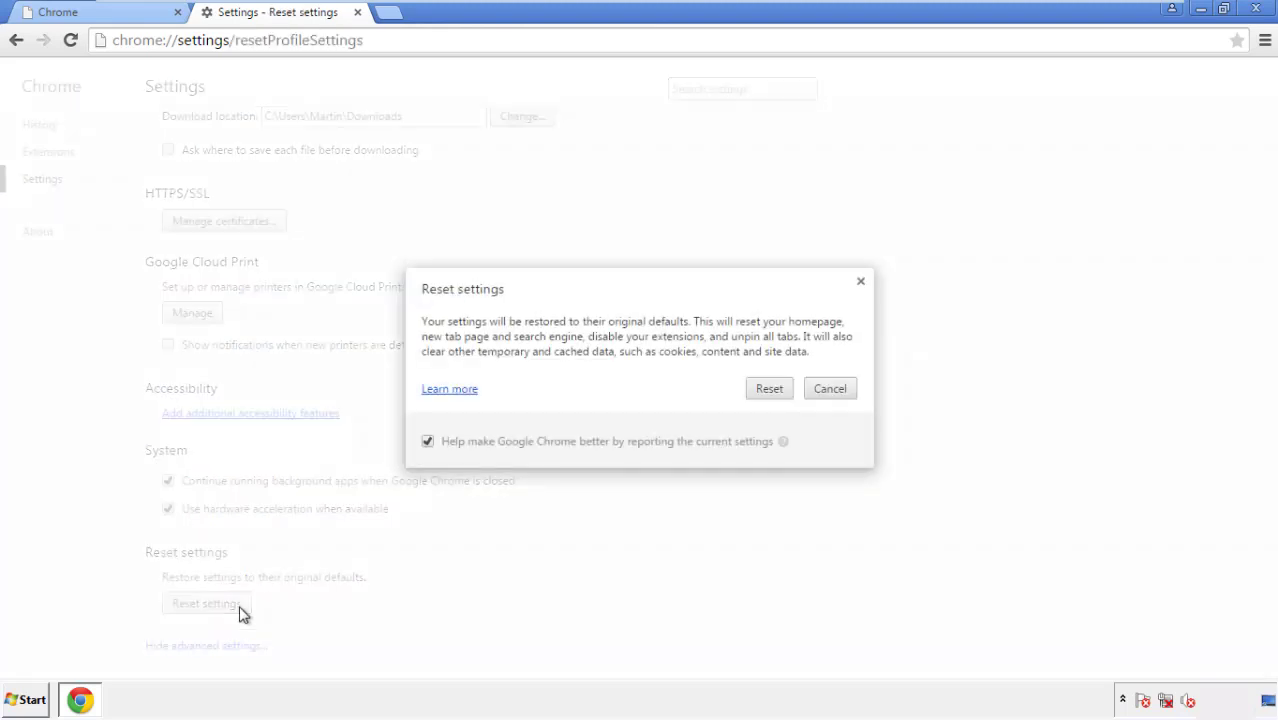
click(770, 390)
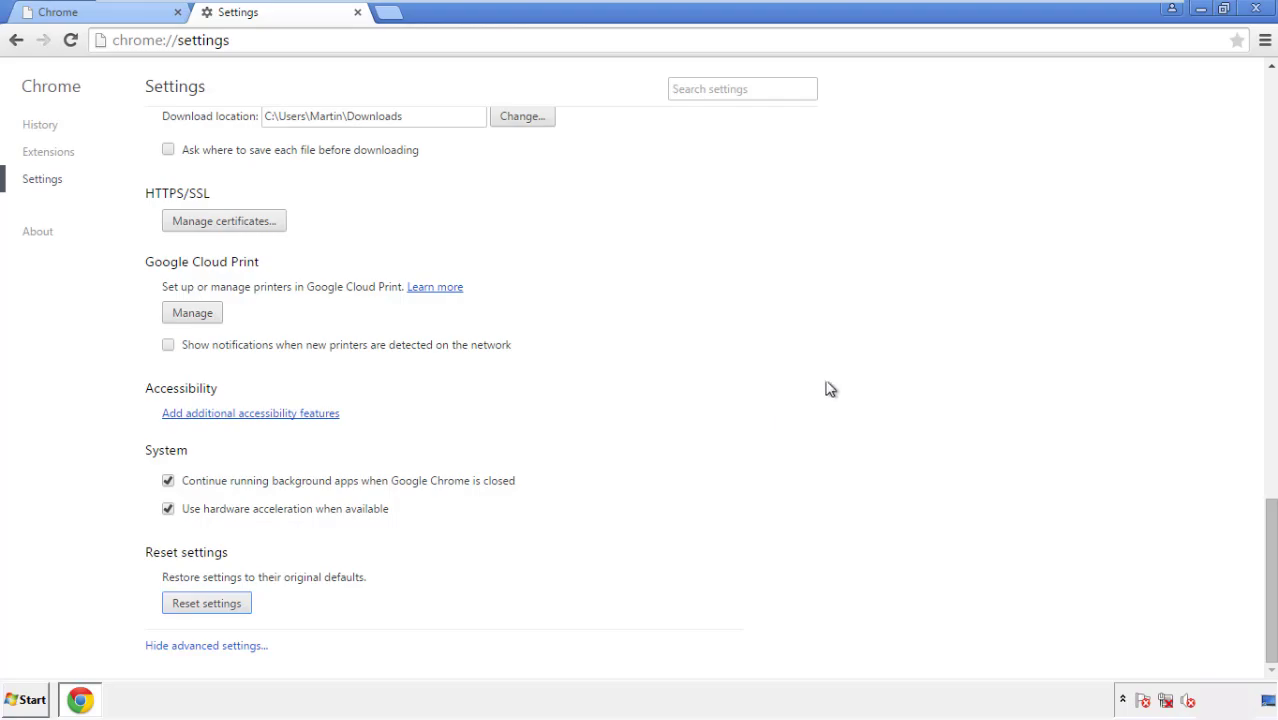
click(1252, 8)
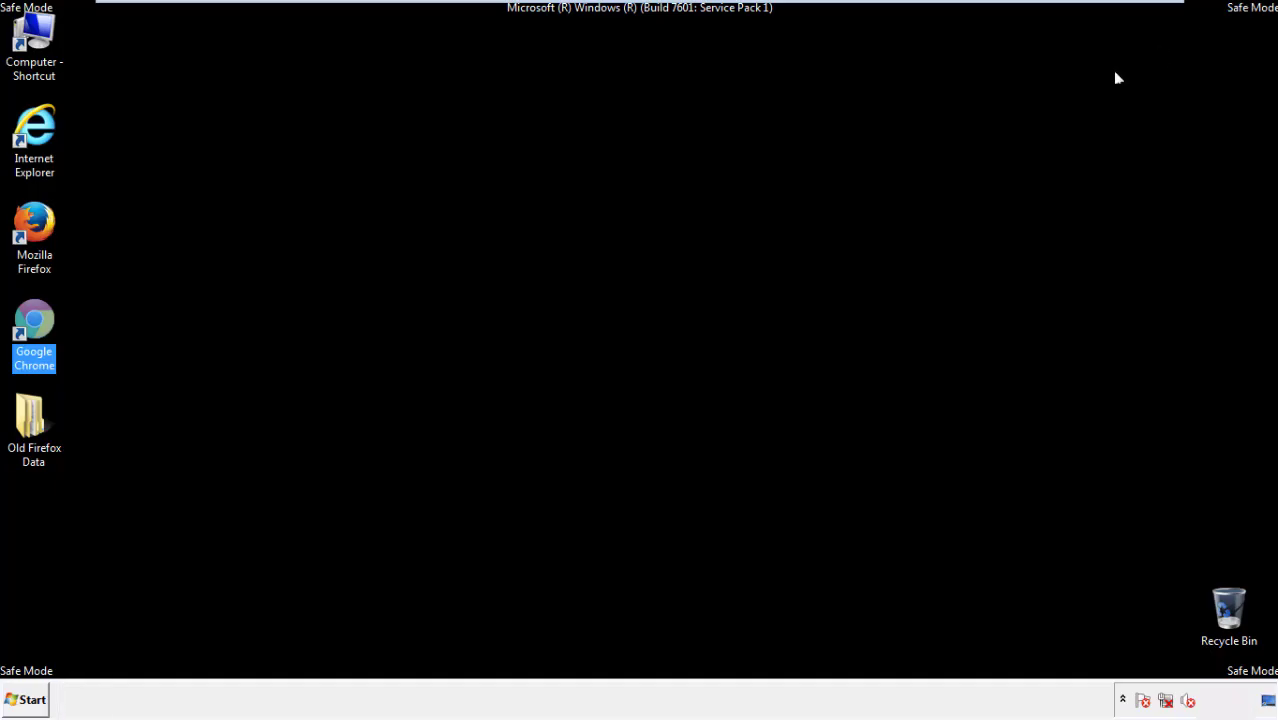
Step: Remove the Search Mine extension in Firefox's Add-ons Manager, then close Firefox
click(689, 323)
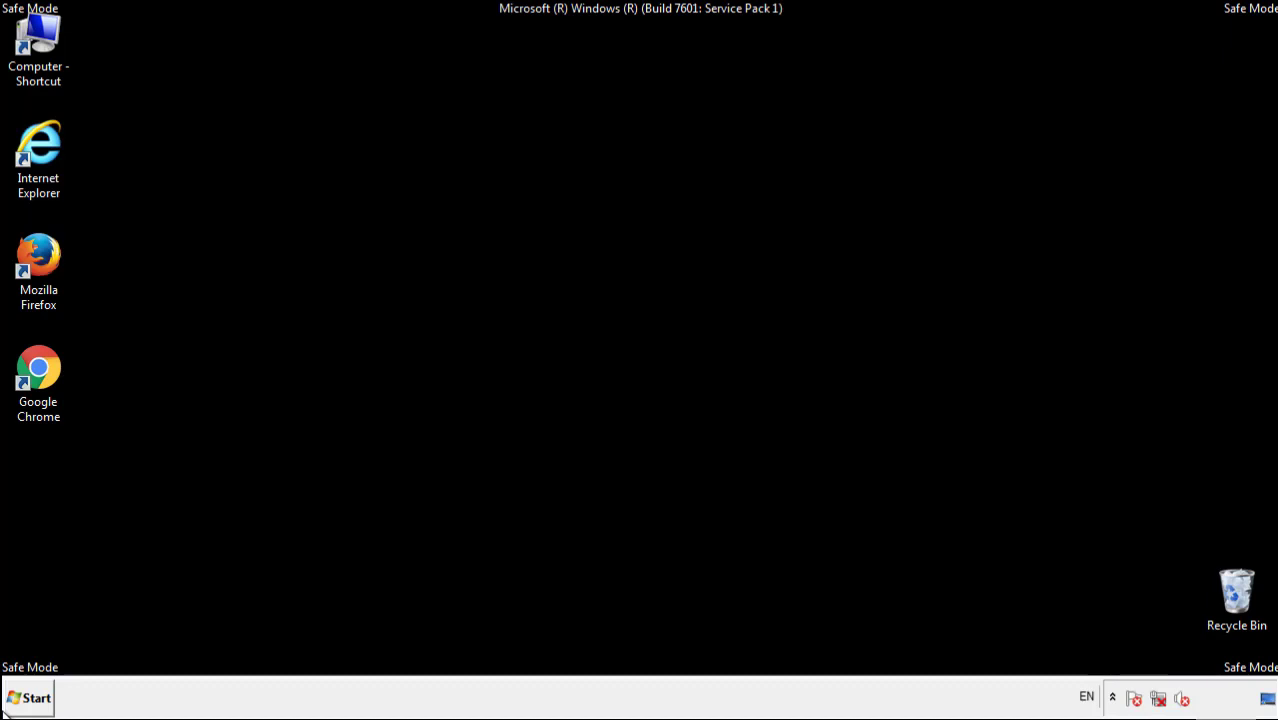
double_click(49, 250)
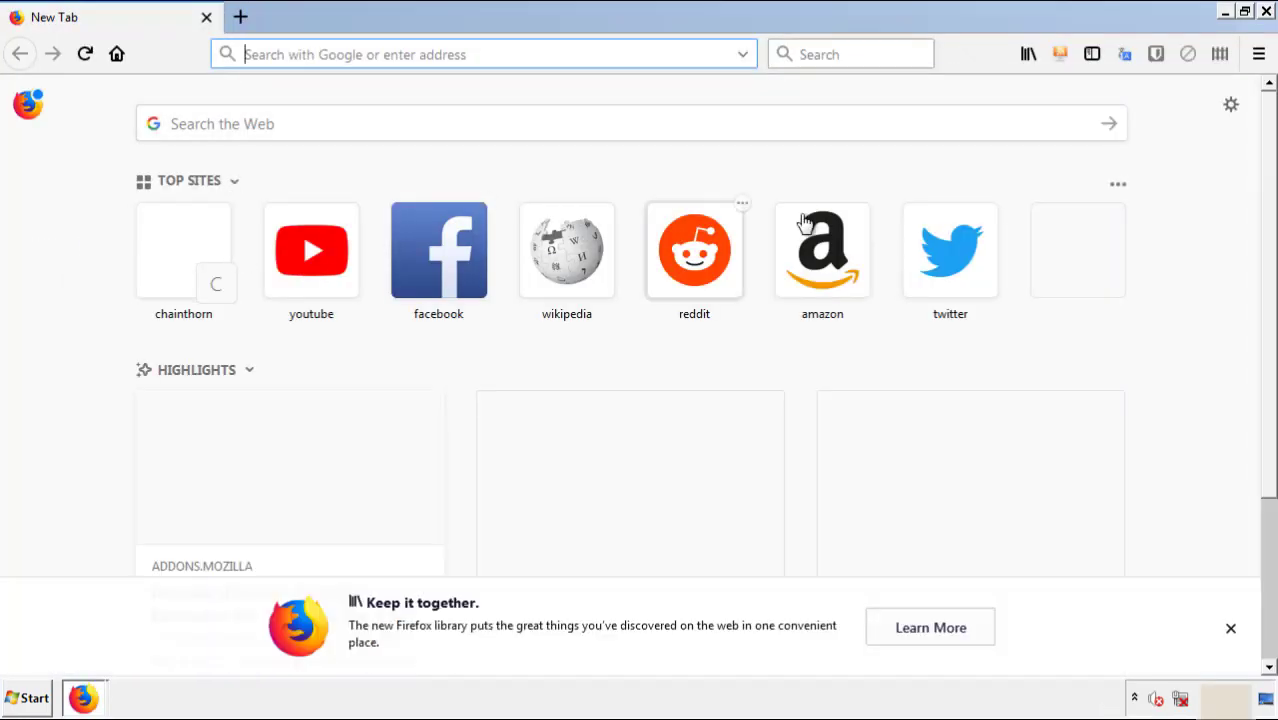
click(1260, 56)
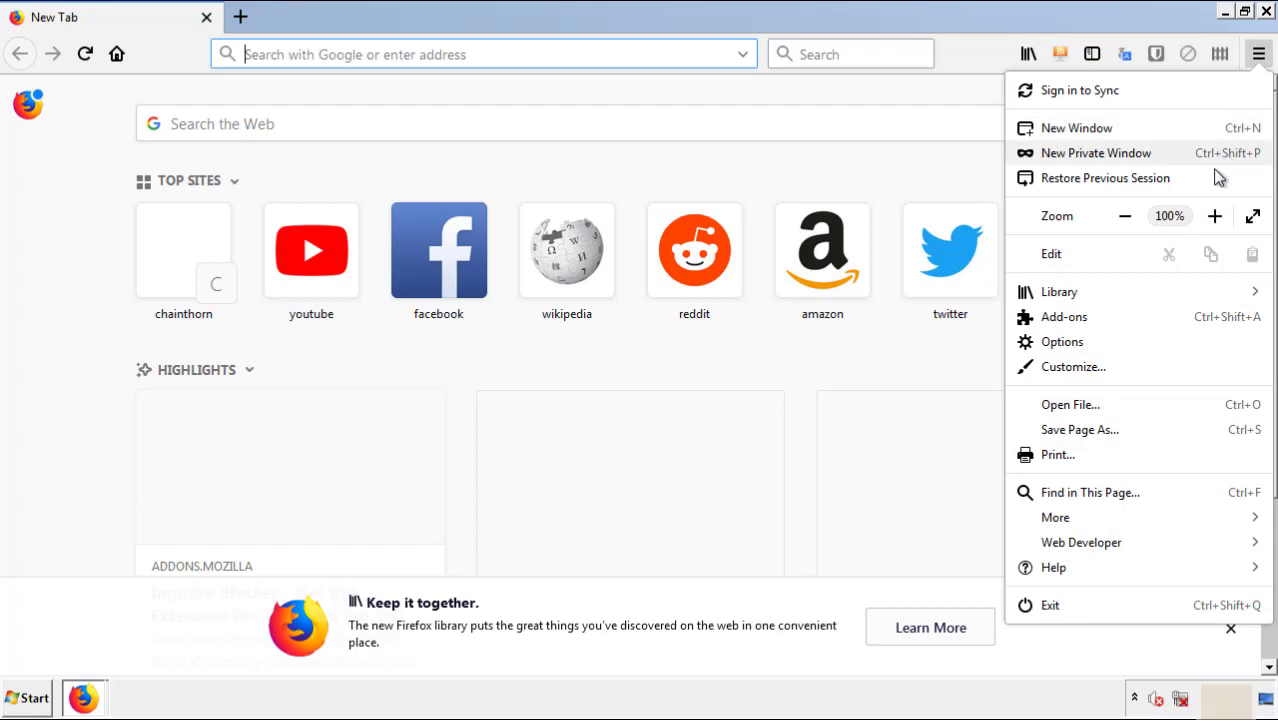
click(1064, 317)
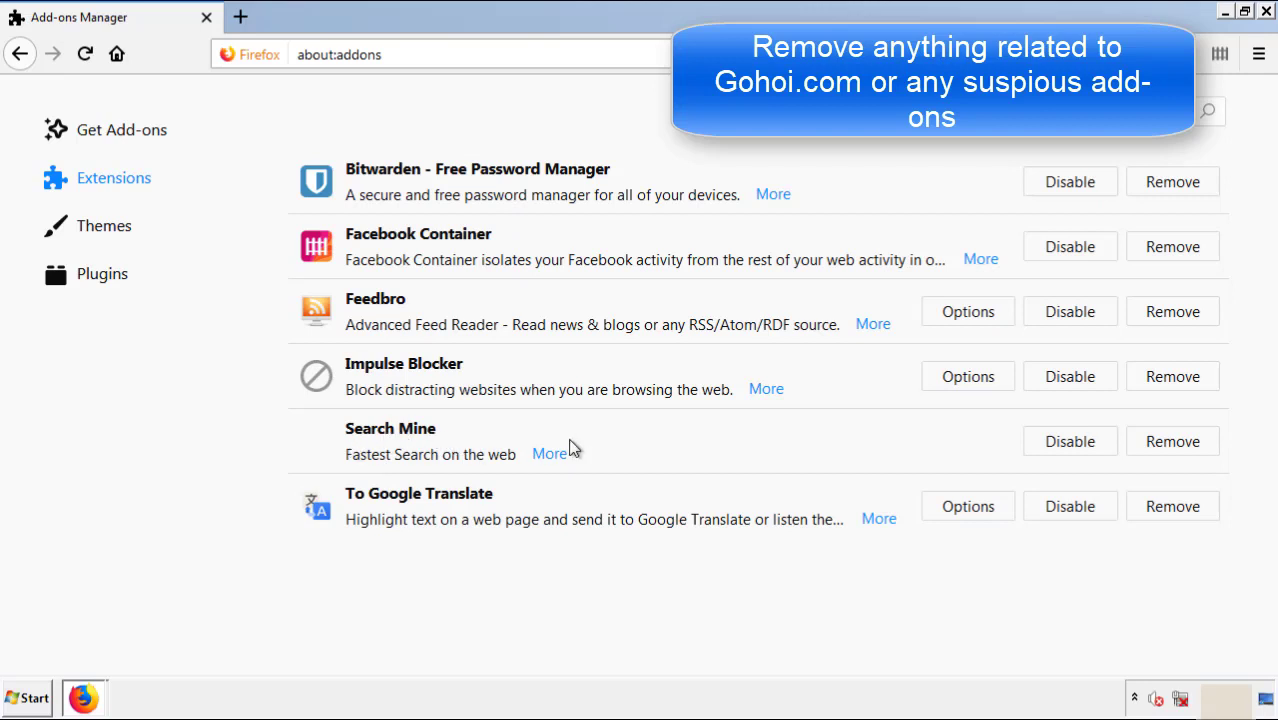
click(1162, 452)
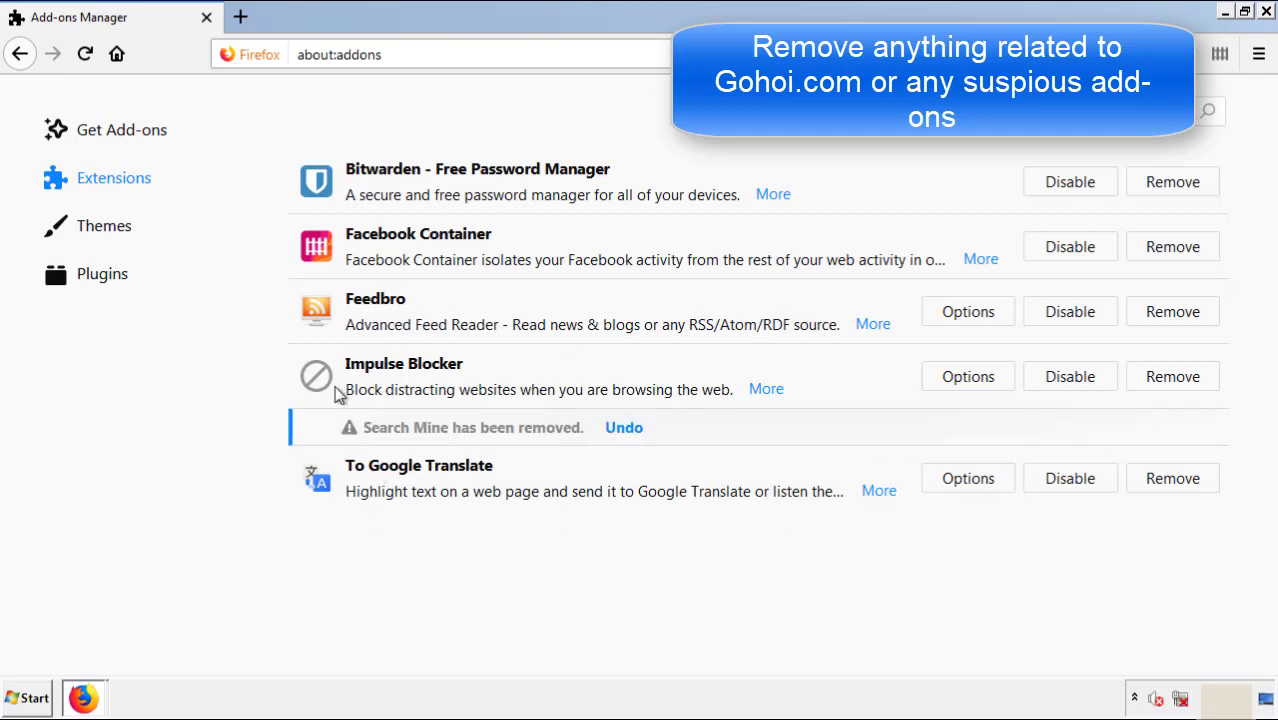
click(1267, 12)
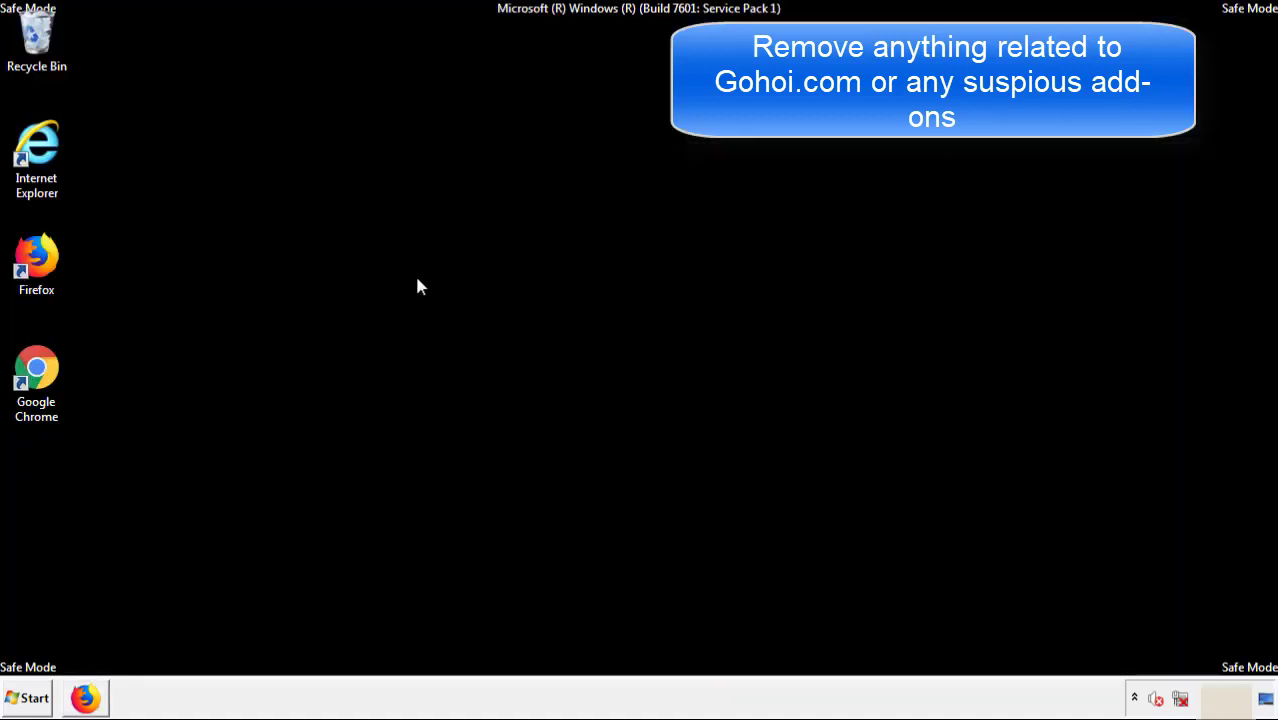
Step: Launch Chrome and open the Extensions page via More tools
double_click(36, 390)
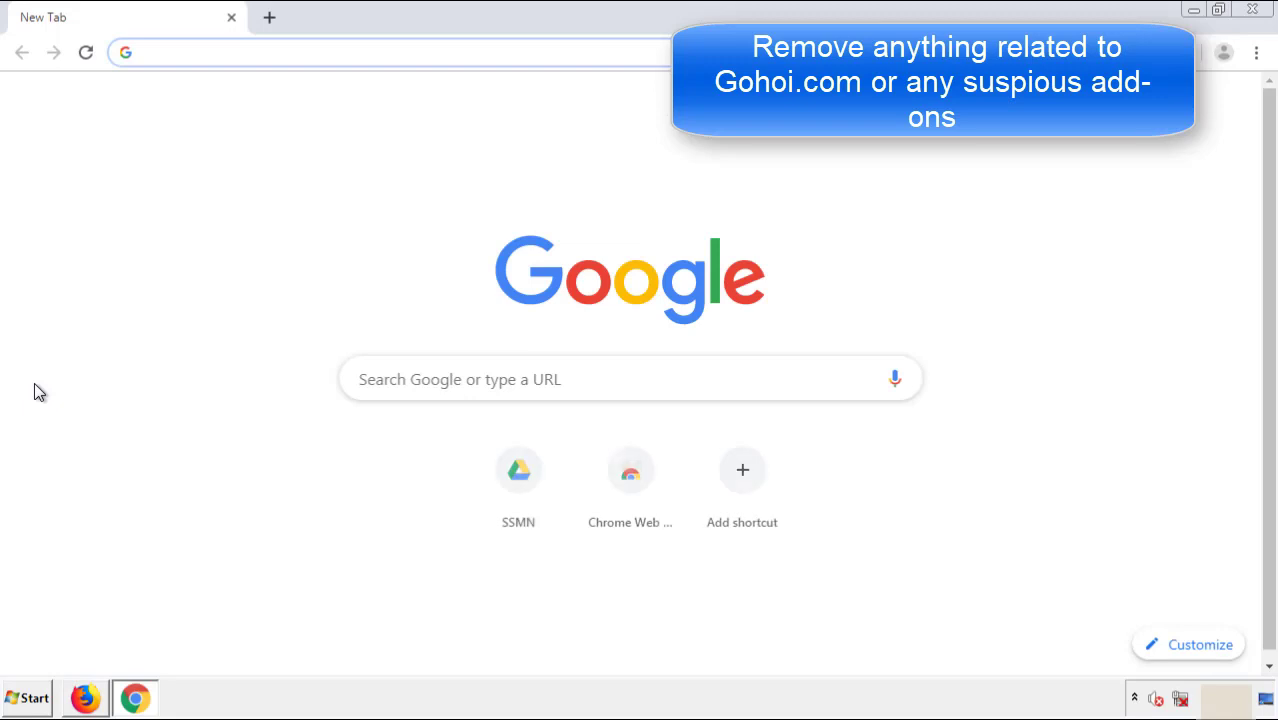
click(1256, 52)
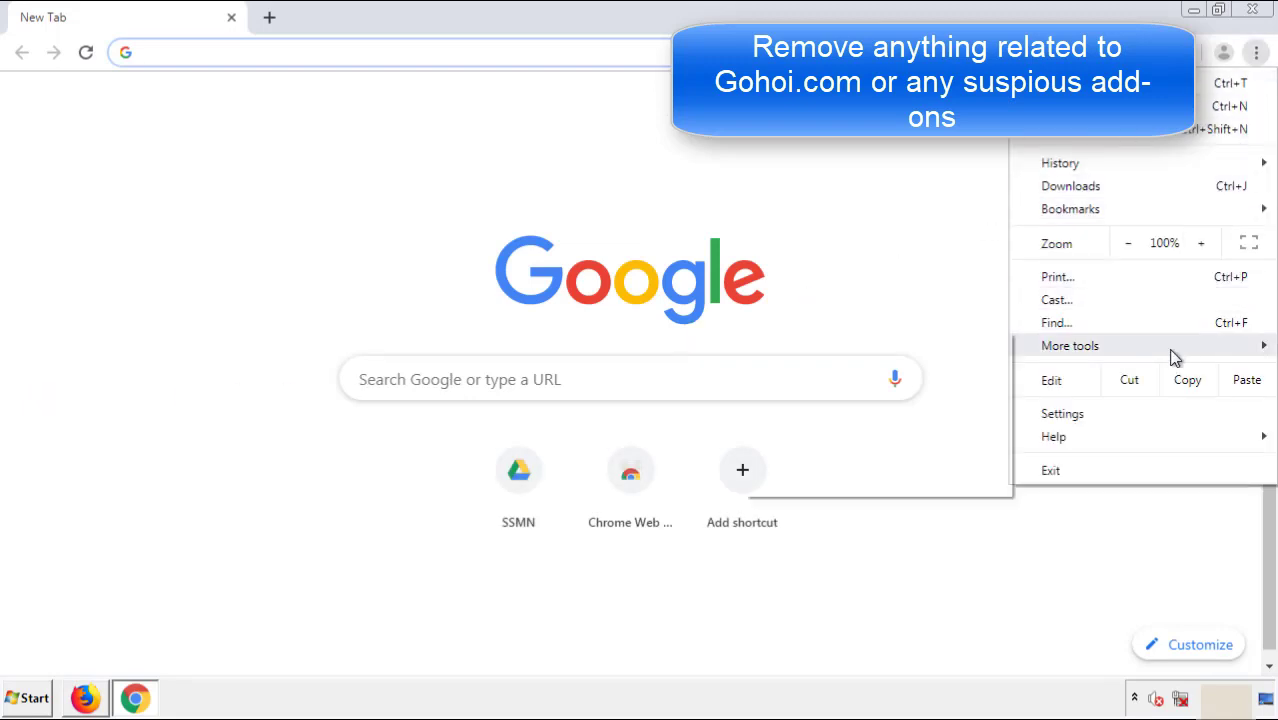
mouse_move(1144, 351)
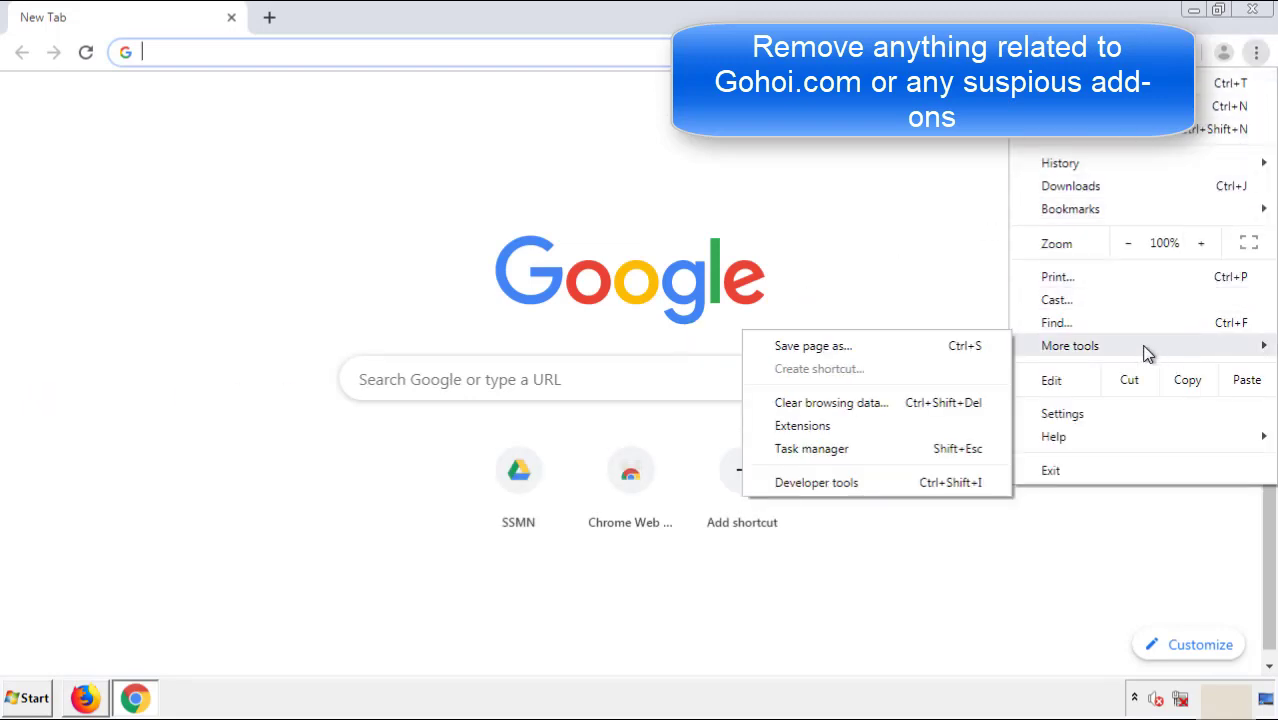
click(810, 425)
scroll(359, 334, down, 7)
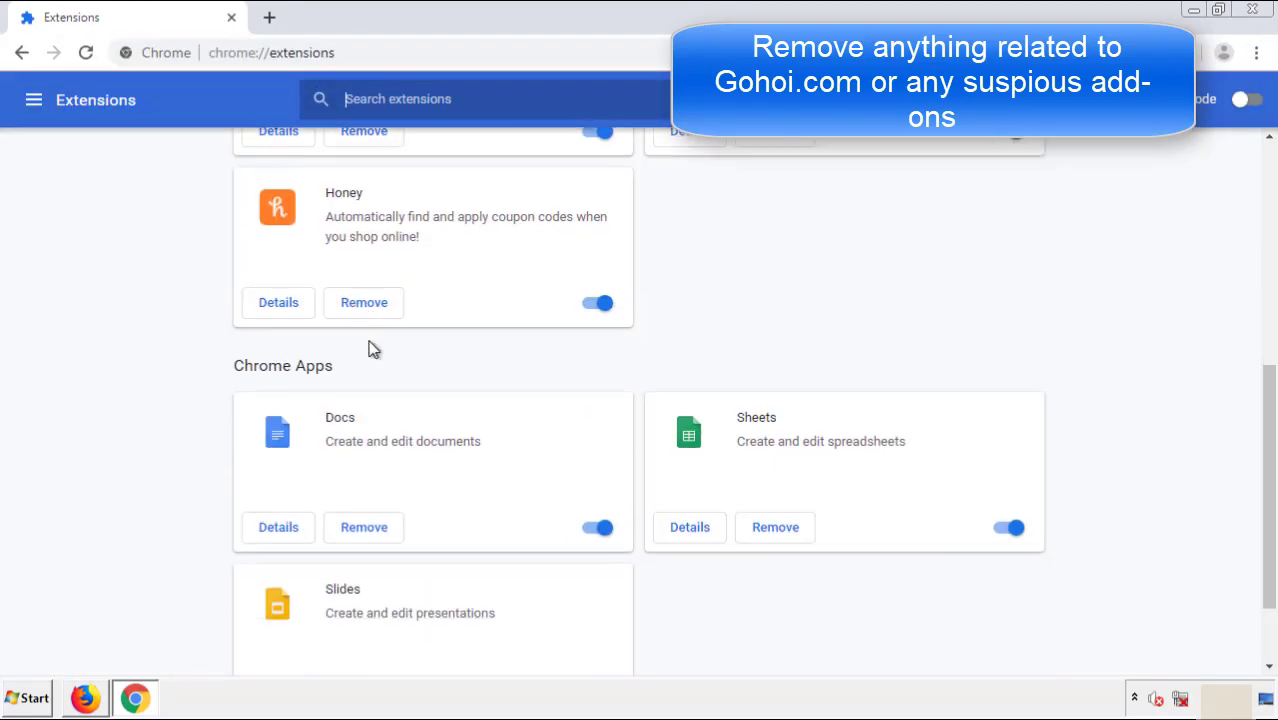
scroll(485, 365, up, 7)
Step: Remove the Search Mine extension, close Chrome, and open the Start menu
click(362, 289)
click(716, 163)
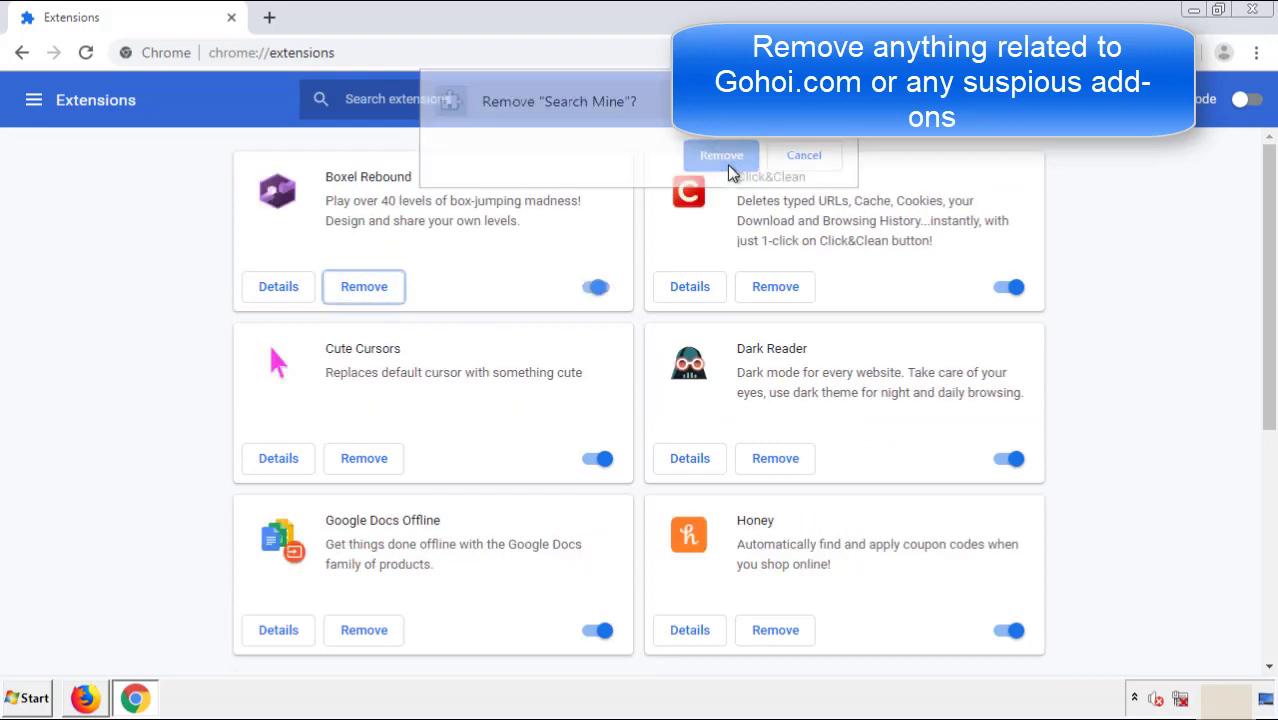
click(1265, 20)
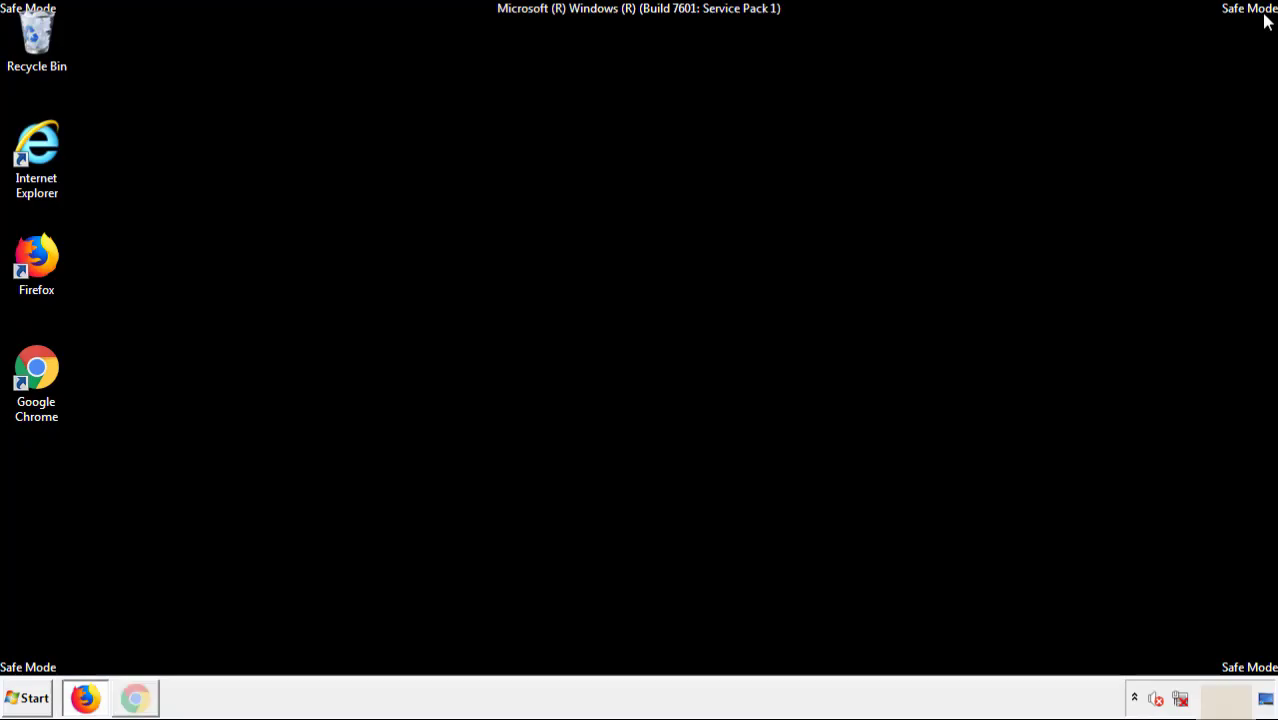
click(33, 700)
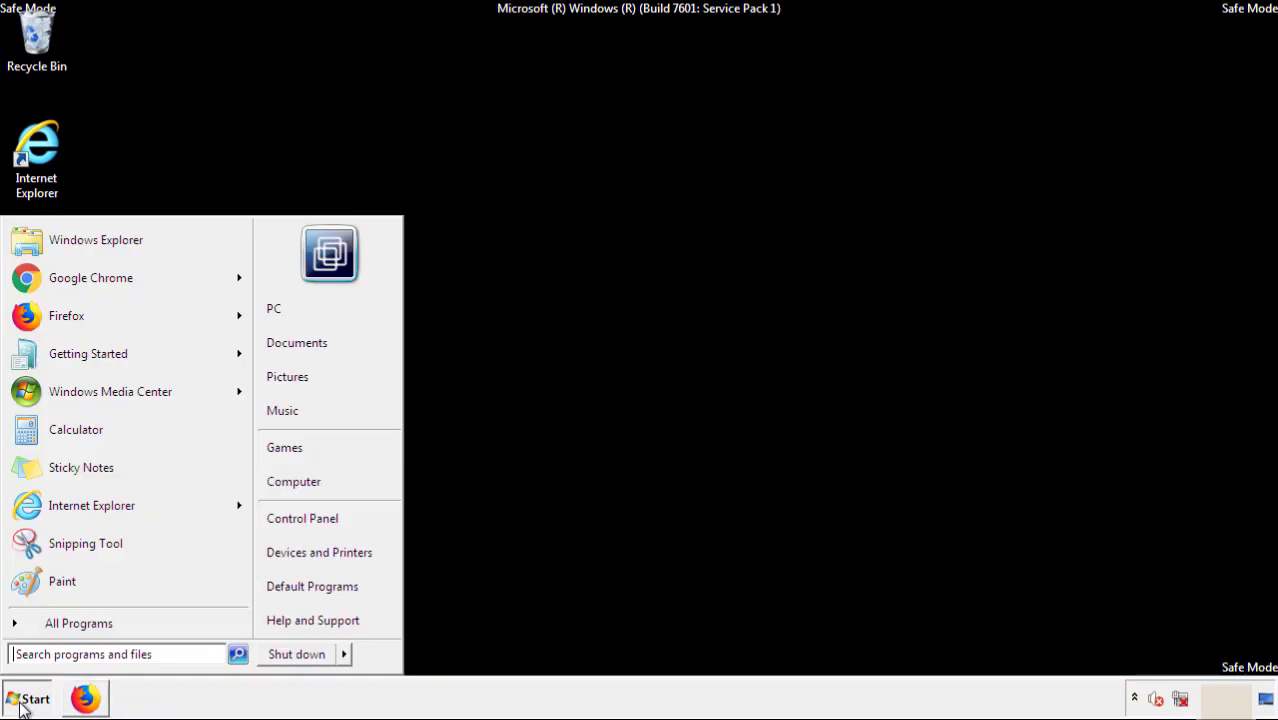